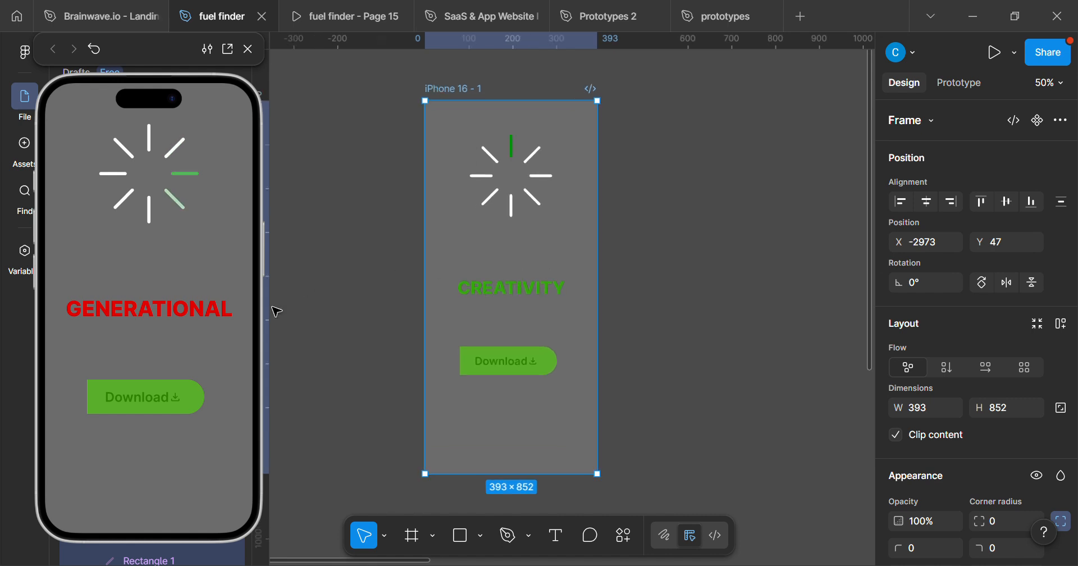
# Examine the running prototype preview with its loader and filling Download button, alongside the source frame on the canvas.
pyautogui.moveTo(140, 56); pyautogui.dragTo(181, 34)
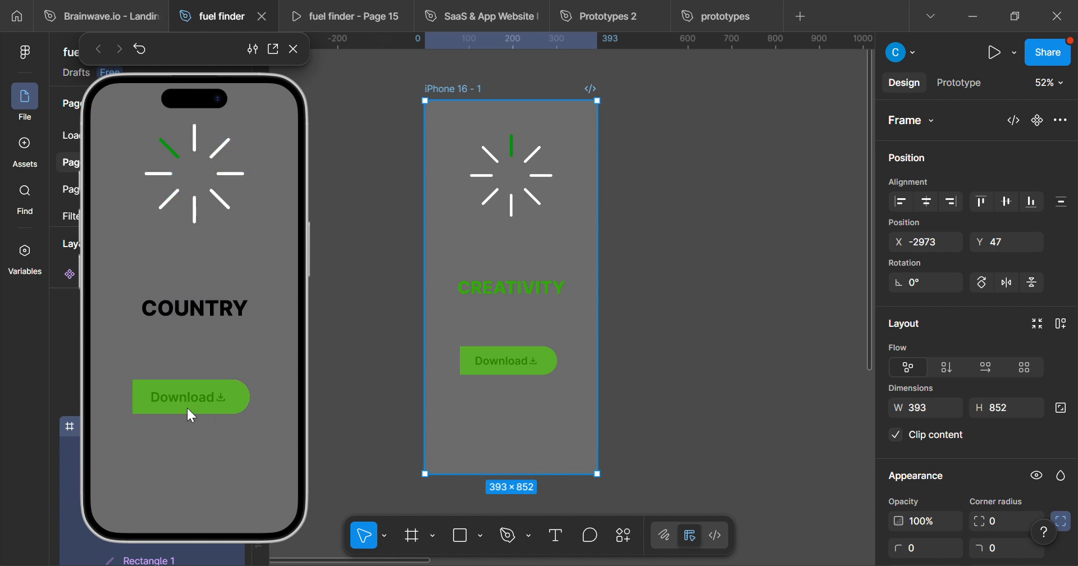
pyautogui.scroll(2, 584, 376)
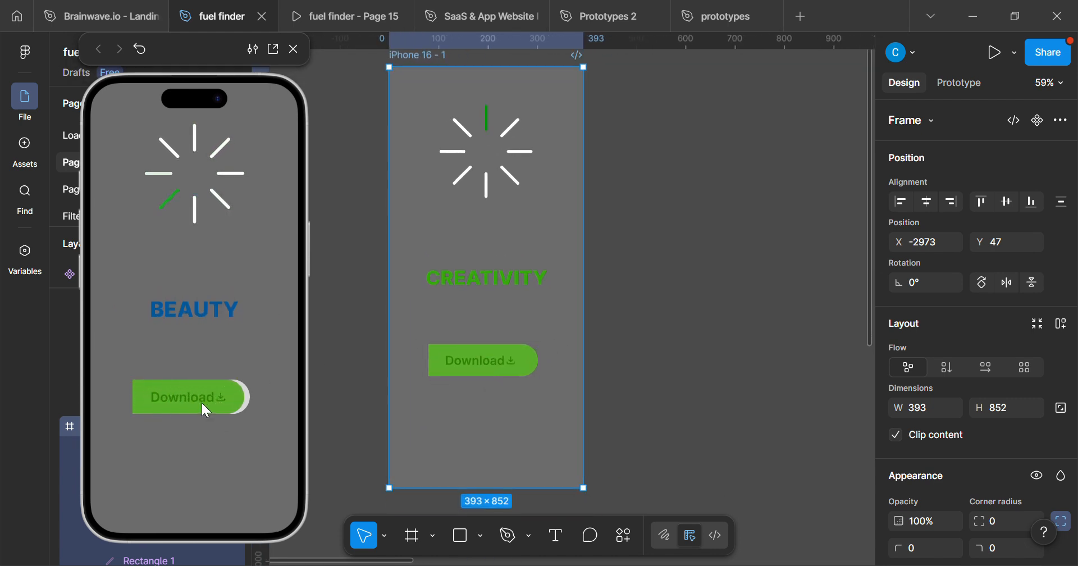
pyautogui.scroll(1, 361, 377)
pyautogui.moveTo(568, 316)
pyautogui.mouseDown()
pyautogui.moveTo(510, 399)
pyautogui.moveTo(539, 309)
pyautogui.moveTo(558, 314)
pyautogui.mouseUp()
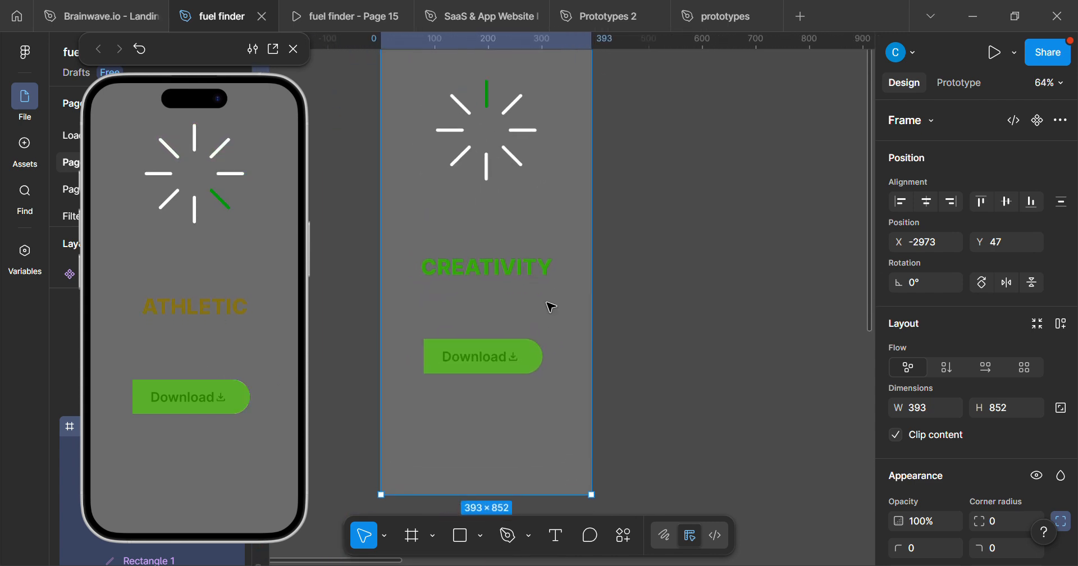
pyautogui.scroll(1, 428, 465)
pyautogui.moveTo(537, 387); pyautogui.dragTo(466, 384)
pyautogui.scroll(-5, 452, 453)
pyautogui.moveTo(394, 164); pyautogui.dragTo(179, 162)
pyautogui.scroll(2, 476, 289)
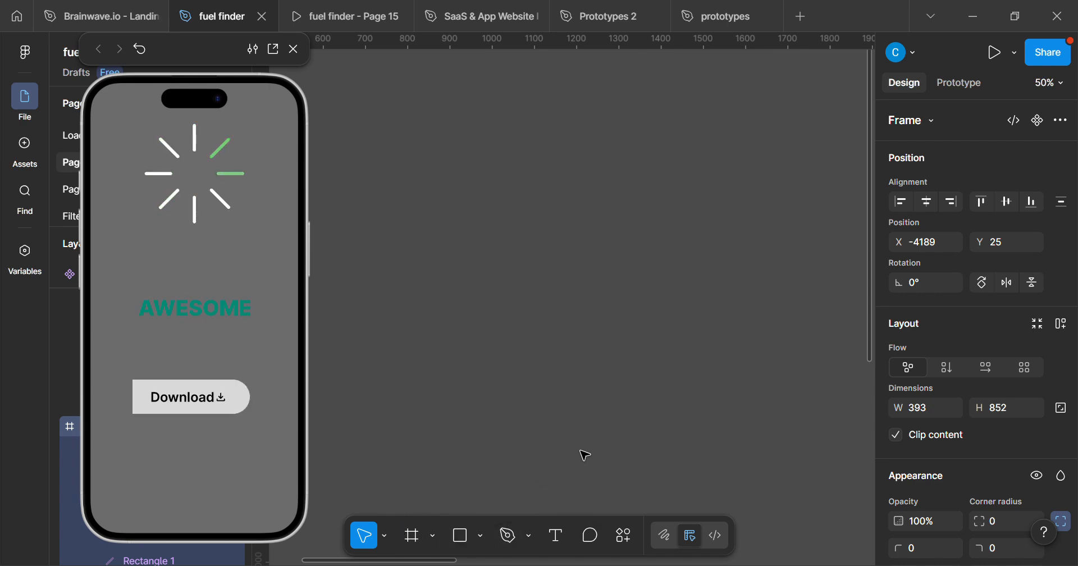
# Add an iPhone 16 frame on an empty part of the canvas and close the prototype preview.
pyautogui.press('f')
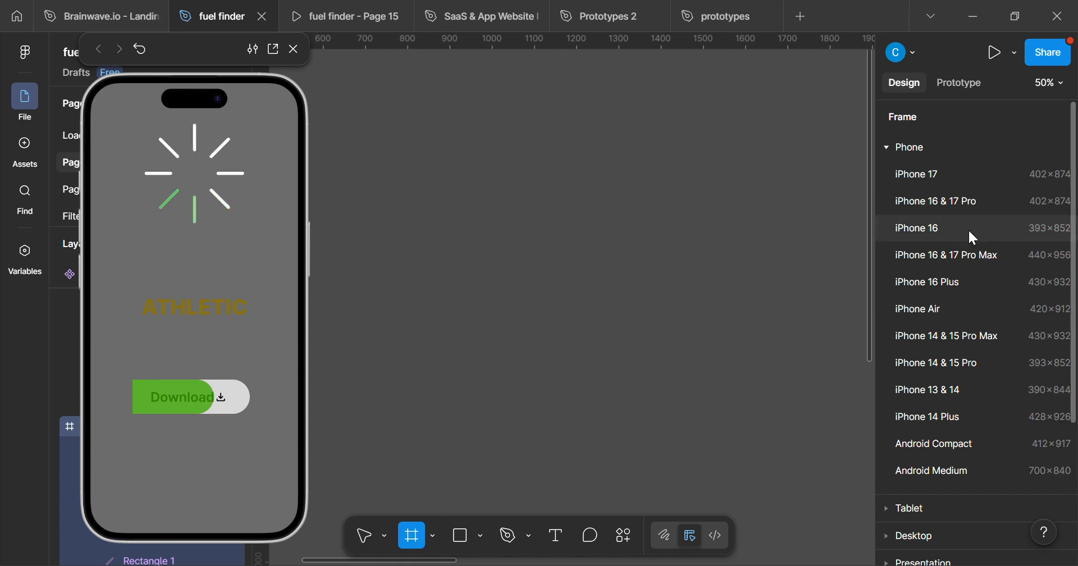
pyautogui.click(922, 233)
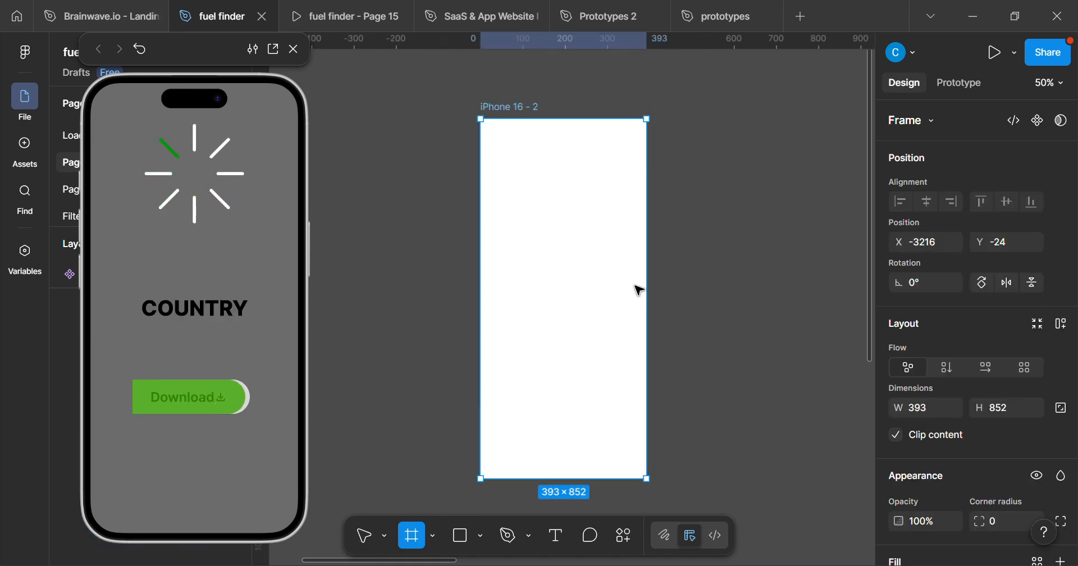
pyautogui.scroll(2, 612, 413)
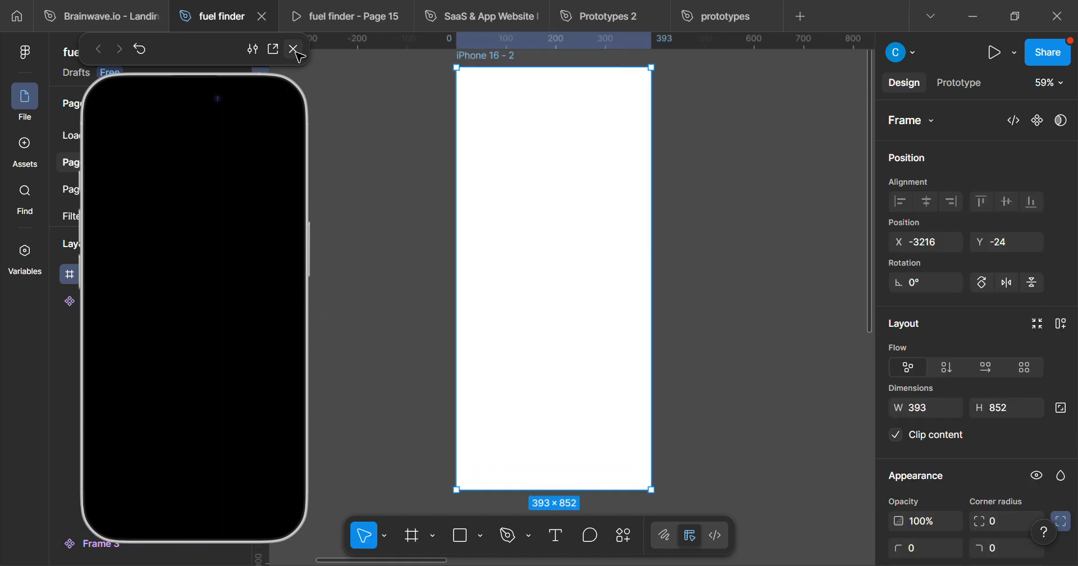
pyautogui.click(293, 49)
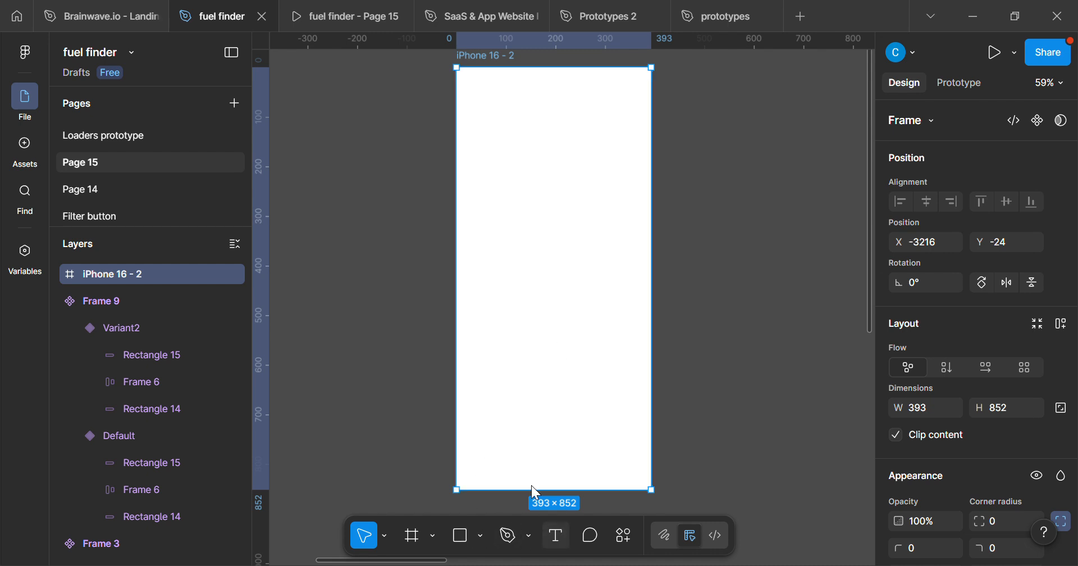
# Add the text "Download" near the bottom of the new iPhone frame and center it horizontally.
pyautogui.press('t')
pyautogui.click(515, 452)
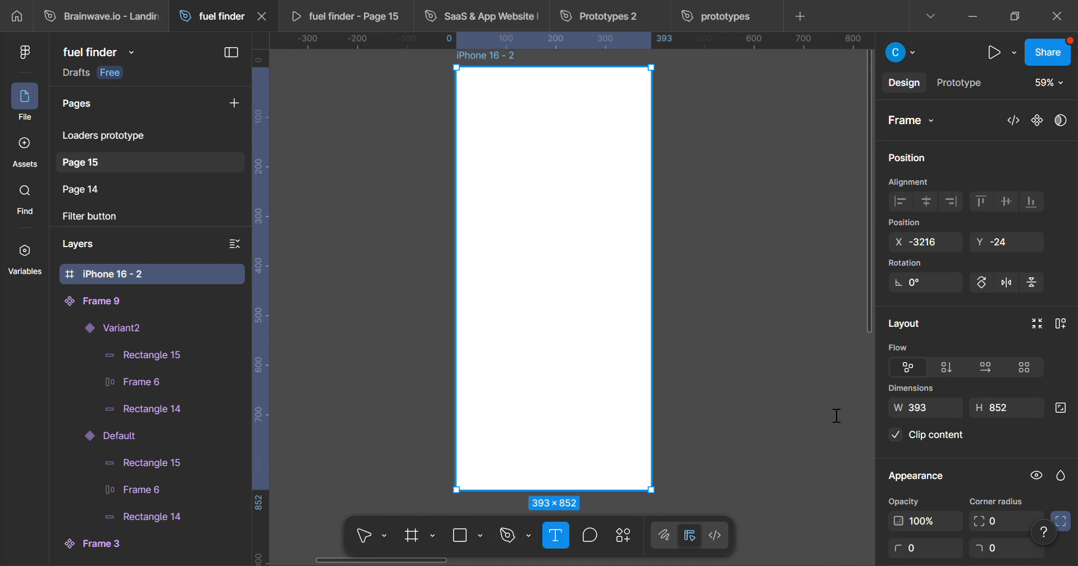
pyautogui.write('D')
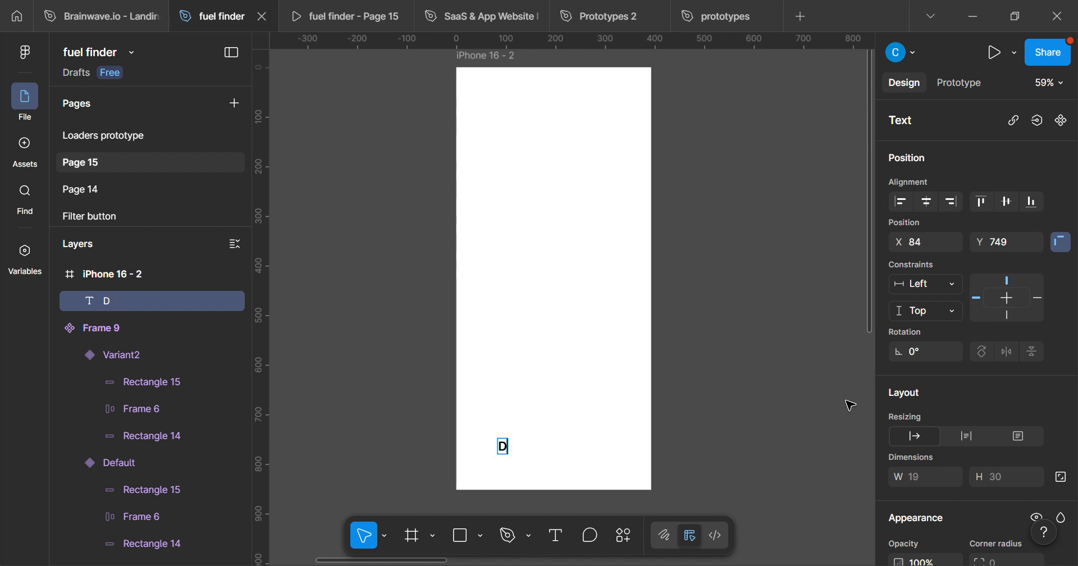
pyautogui.write('ownload')
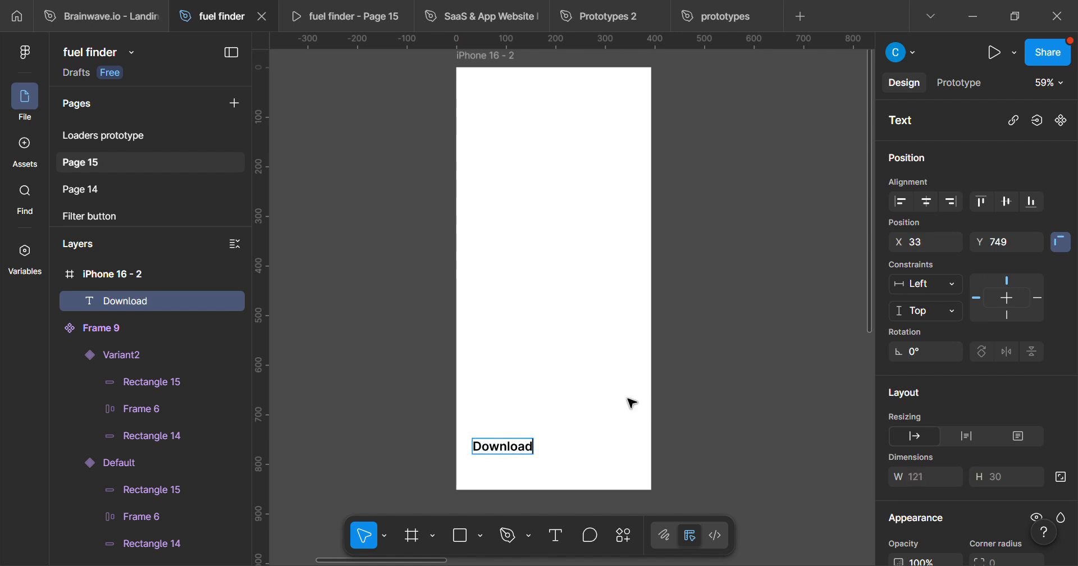
pyautogui.press('Escape')
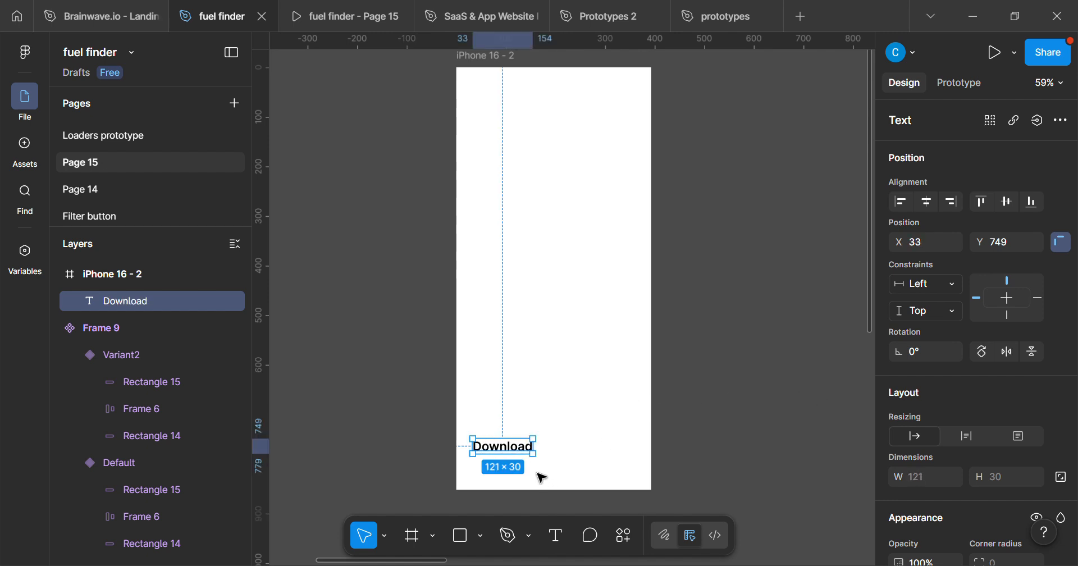
pyautogui.moveTo(509, 455); pyautogui.dragTo(562, 447)
pyautogui.scroll(5, 566, 452)
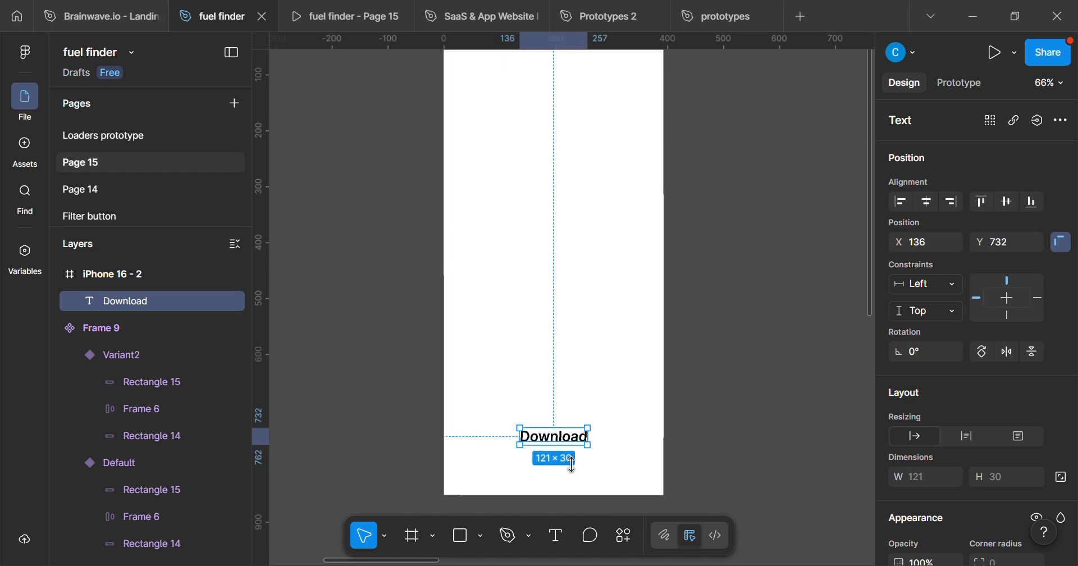
pyautogui.scroll(-3, 589, 443)
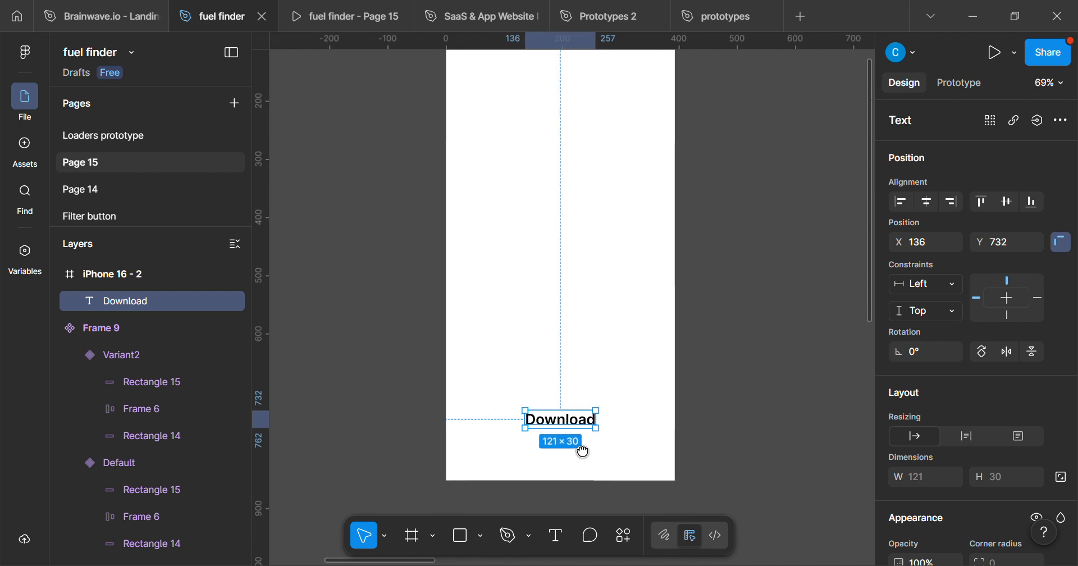
# Set the Download text's font size to 30 and move it up slightly within the frame.
pyautogui.scroll(2, 618, 436)
pyautogui.scroll(-6, 964, 405)
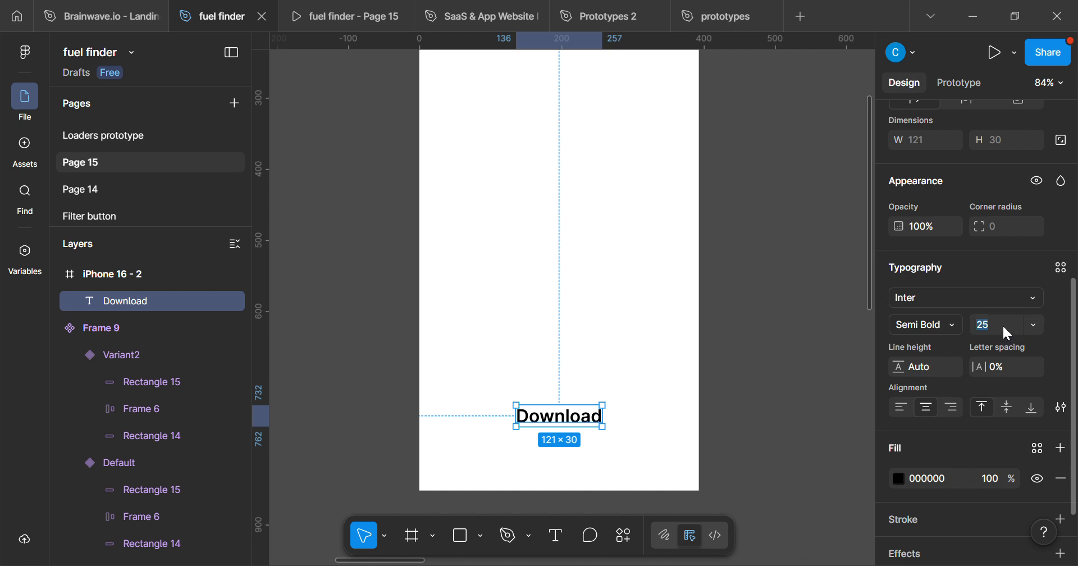
pyautogui.click(1003, 322)
pyautogui.write('30')
pyautogui.press('Return')
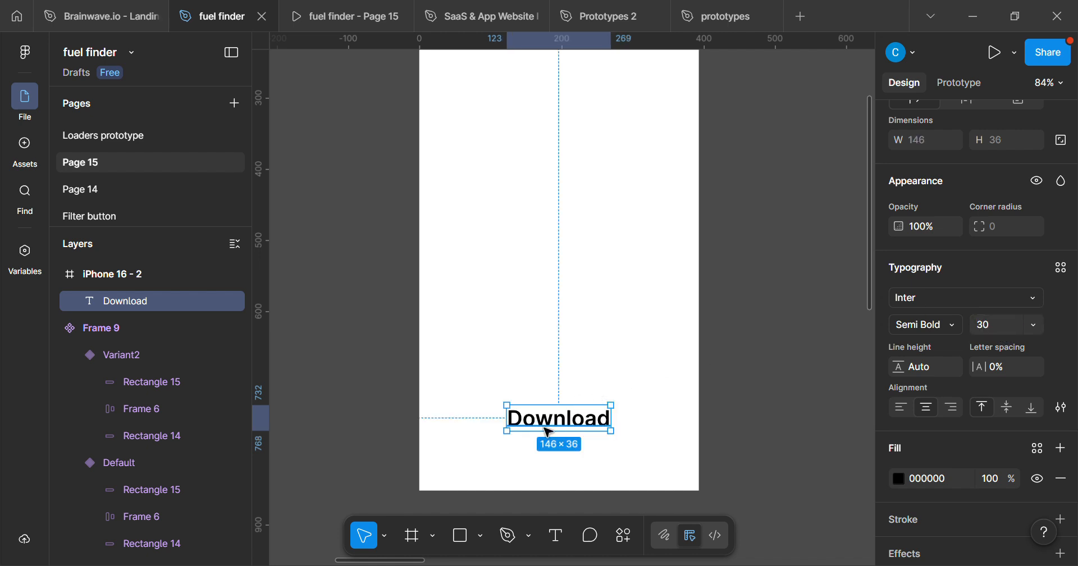
pyautogui.moveTo(555, 429); pyautogui.dragTo(556, 404)
# Import the material-symbols download-rounded icon with the Iconify plugin and close the plugin.
pyautogui.click(625, 525)
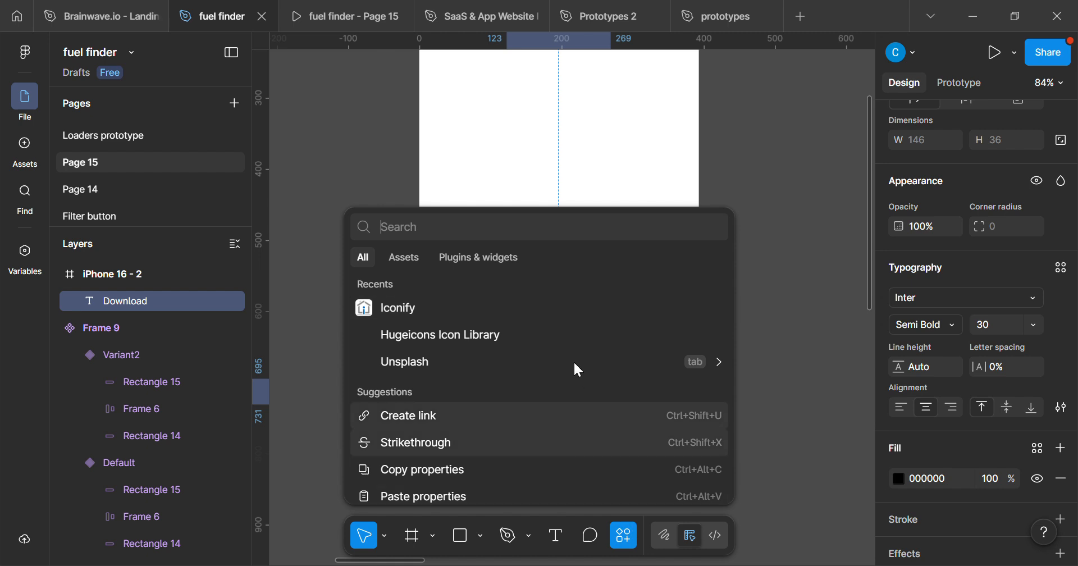
pyautogui.click(481, 307)
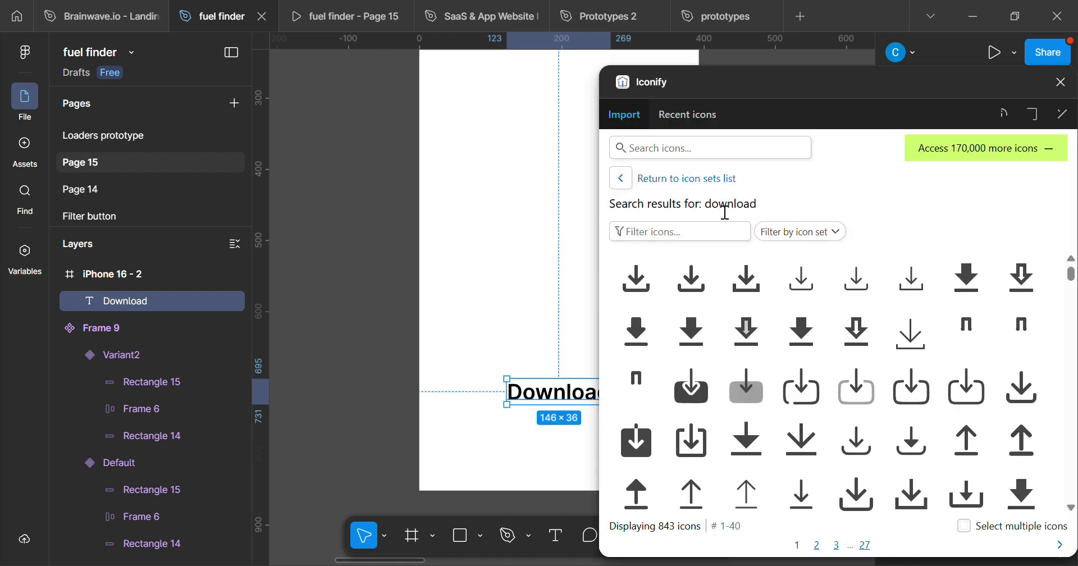
pyautogui.moveTo(694, 281); pyautogui.dragTo(570, 342)
pyautogui.moveTo(568, 387); pyautogui.dragTo(520, 378)
pyautogui.scroll(2, 520, 375)
pyautogui.scroll(1, 525, 372)
pyautogui.hscroll(1, 522, 348)
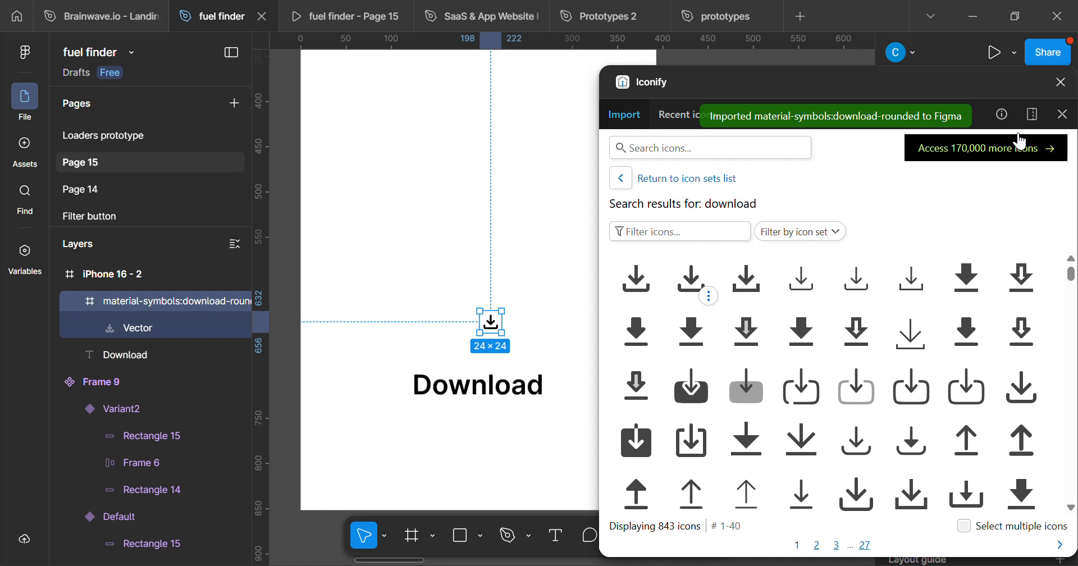
pyautogui.click(1060, 82)
# Place the download icon directly after the Download text and resize it to 30 × 30.
pyautogui.hscroll(-2, 584, 359)
pyautogui.scroll(2, 584, 393)
pyautogui.moveTo(594, 308); pyautogui.dragTo(680, 379)
pyautogui.scroll(3, 921, 142)
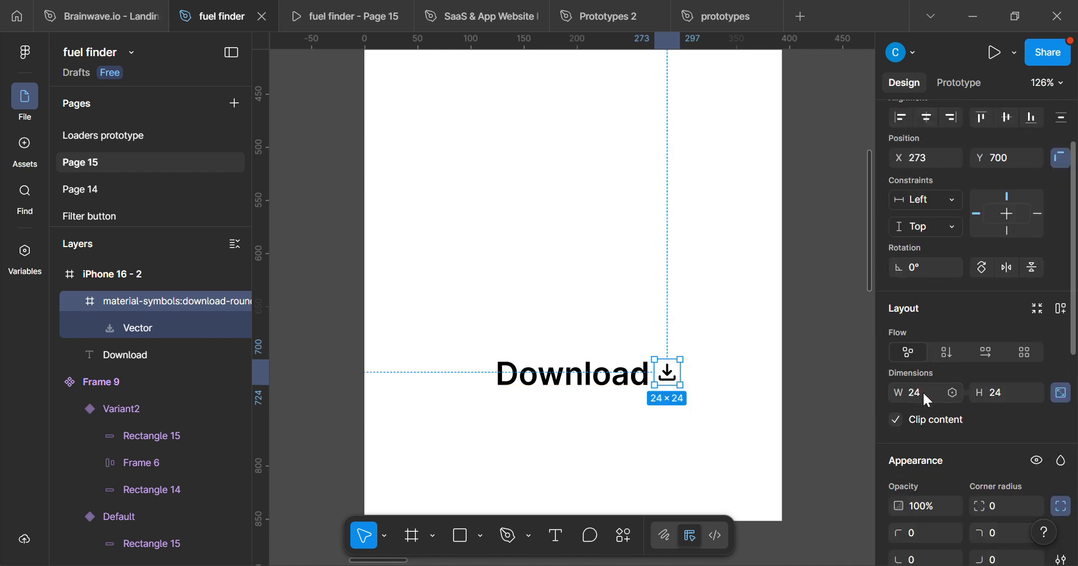
pyautogui.write('30')
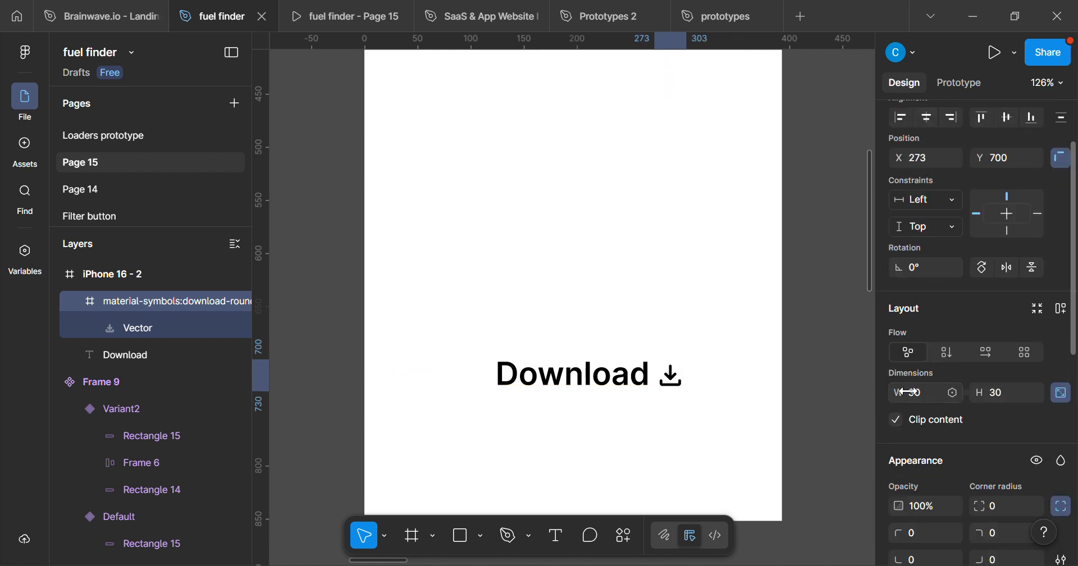
pyautogui.press('Return')
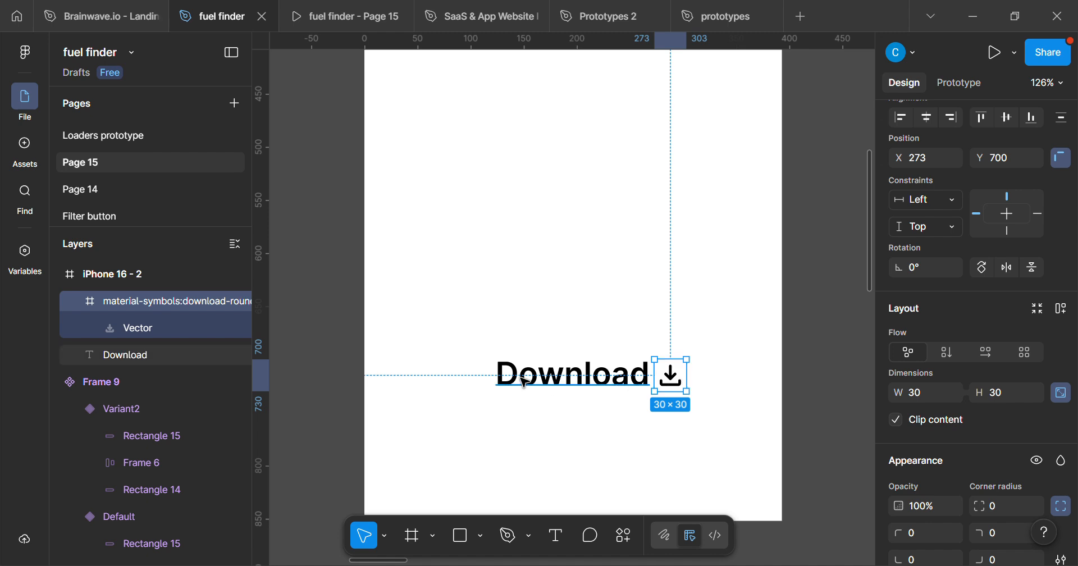
# Combine the Download text and icon in a horizontal auto layout and move it to about X 99, Y 683.
pyautogui.moveTo(491, 343); pyautogui.dragTo(760, 433)
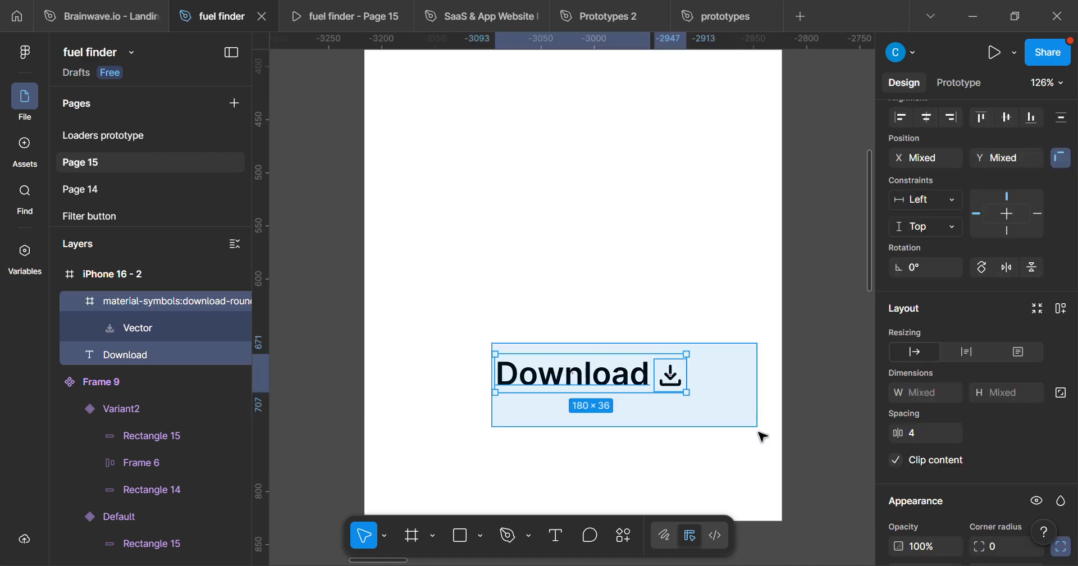
pyautogui.hotkey('shift', 'a')
pyautogui.scroll(5, 649, 366)
pyautogui.scroll(-3, 669, 368)
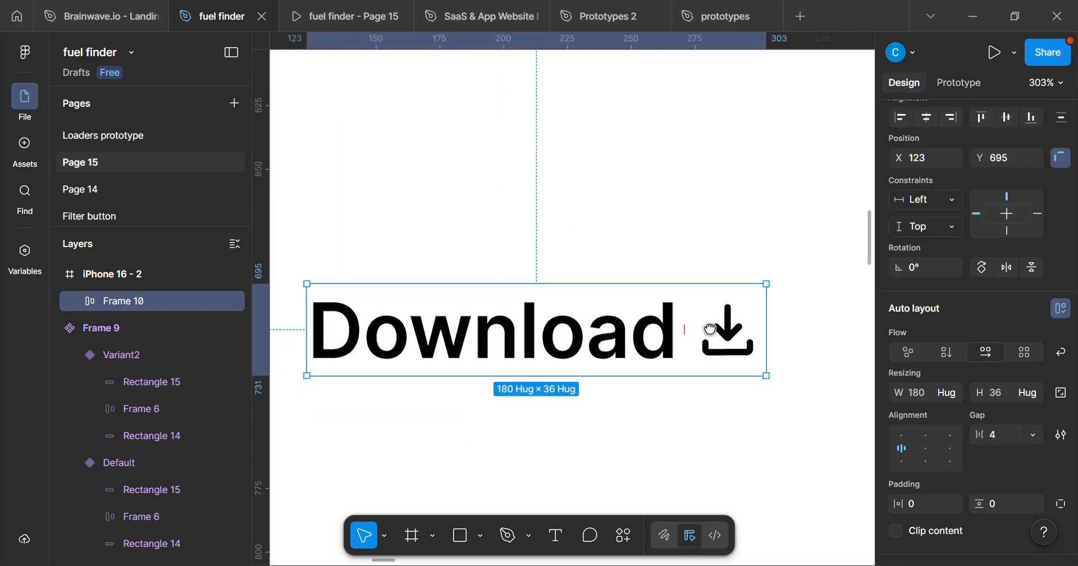
pyautogui.scroll(-2, 698, 334)
pyautogui.moveTo(655, 337); pyautogui.dragTo(629, 327)
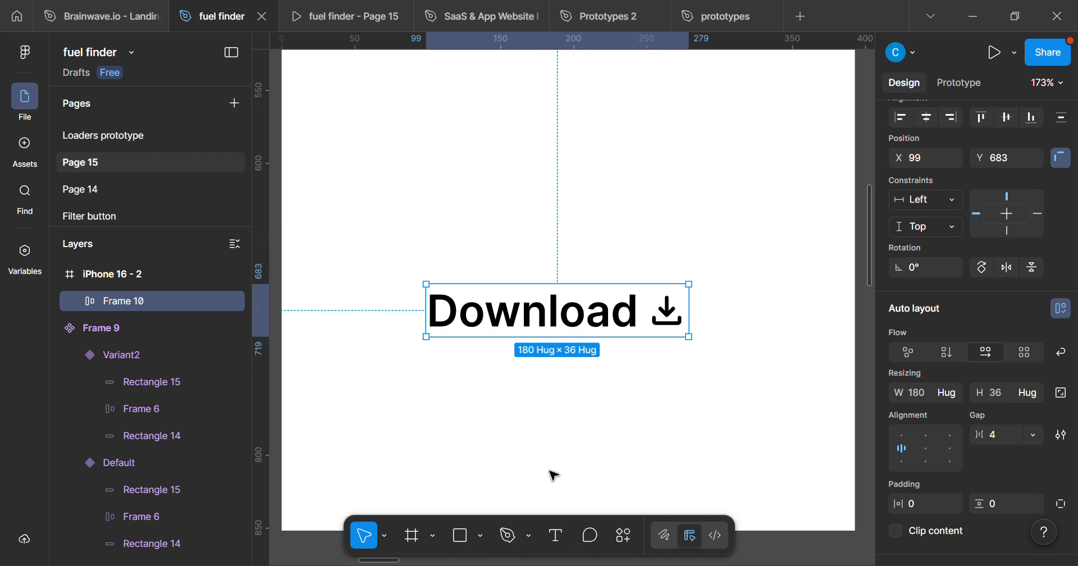
# Draw a rectangle about 226 × 55 and position it centered just below the Download label.
pyautogui.press('r')
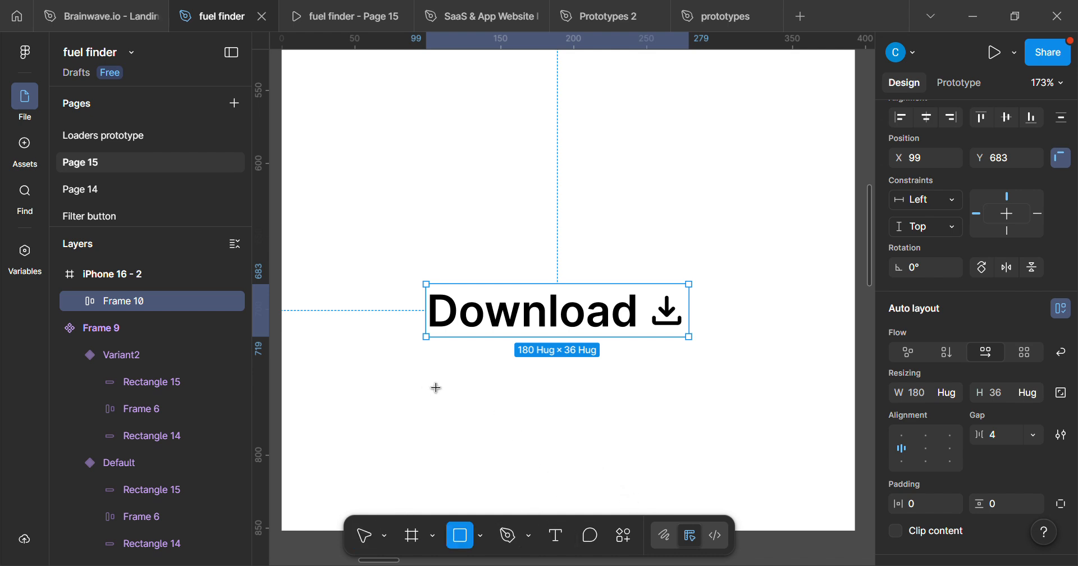
pyautogui.moveTo(418, 385)
pyautogui.mouseDown()
pyautogui.moveTo(602, 445)
pyautogui.moveTo(748, 465)
pyautogui.mouseUp()
pyautogui.moveTo(707, 431)
pyautogui.mouseDown()
pyautogui.moveTo(686, 421)
pyautogui.moveTo(690, 410)
pyautogui.mouseUp()
# Set the rectangle's top-right and bottom-right corner radii to 100, keeping its left corners square.
pyautogui.scroll(-3, 989, 370)
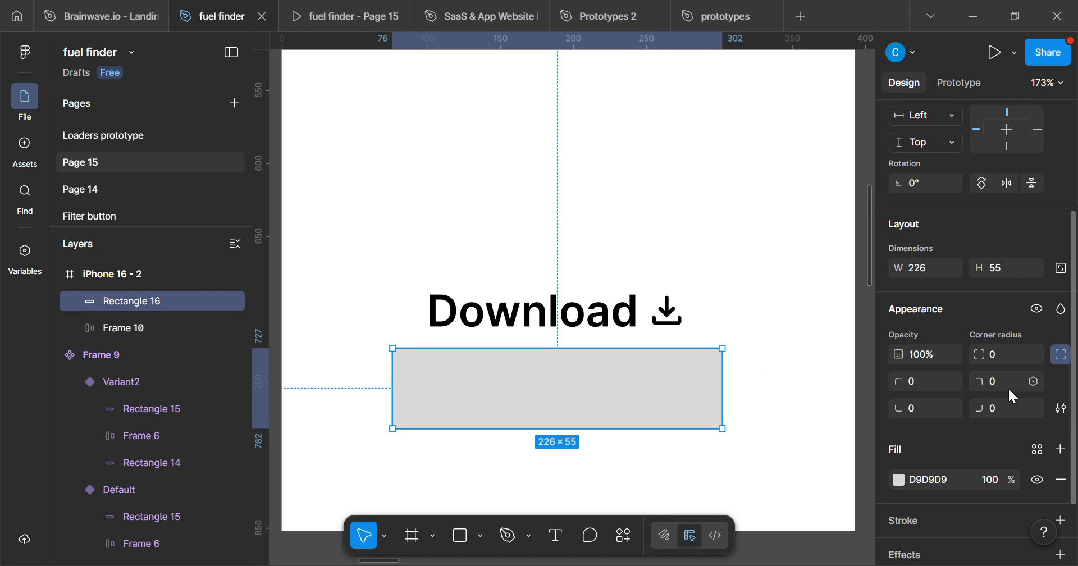
pyautogui.scroll(3, 999, 371)
pyautogui.scroll(-6, 1002, 381)
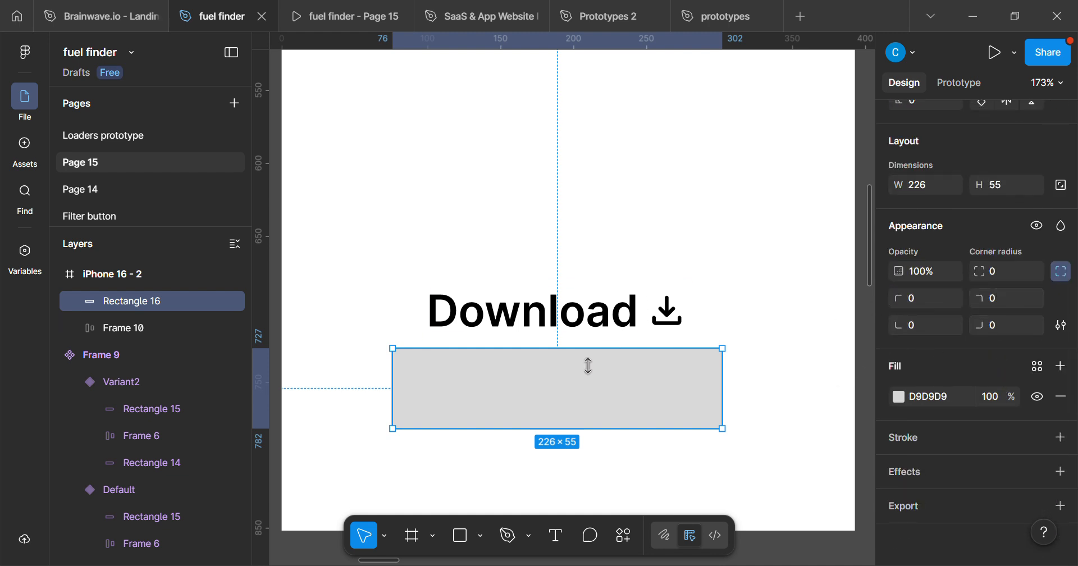
pyautogui.click(999, 299)
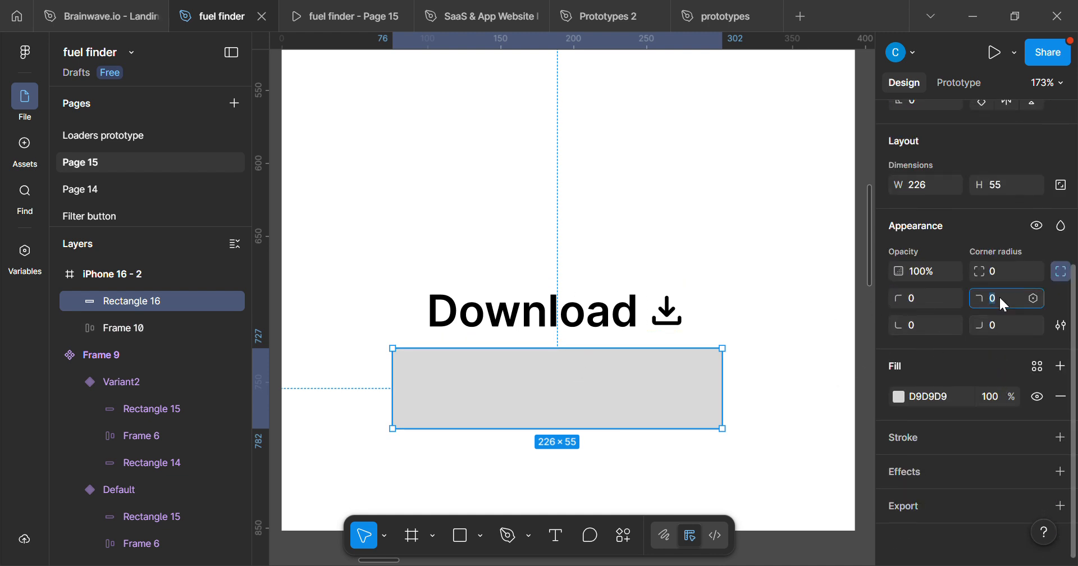
pyautogui.write('100')
pyautogui.press('Return')
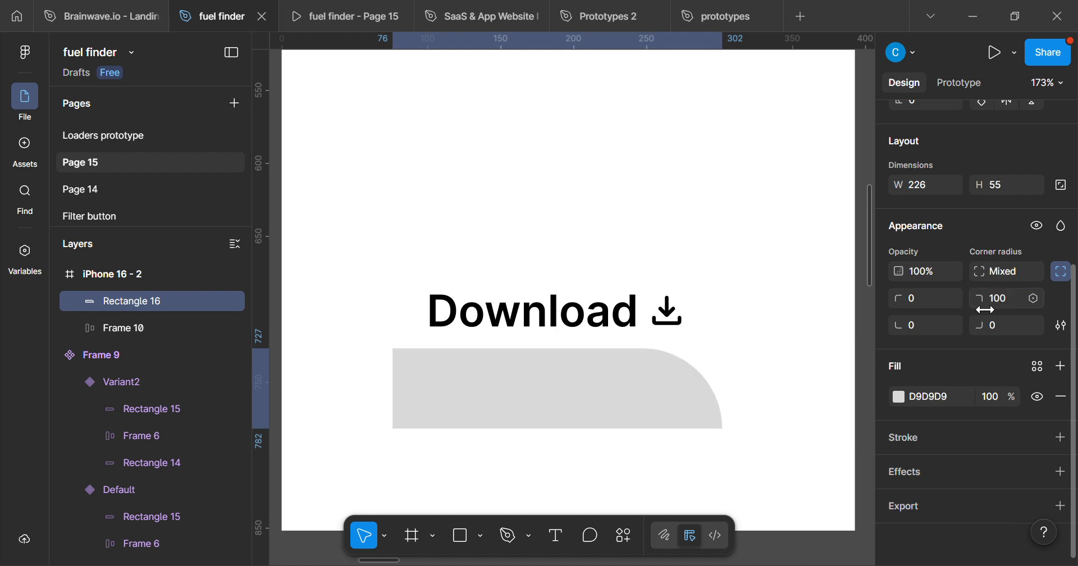
pyautogui.click(1001, 330)
pyautogui.write('100')
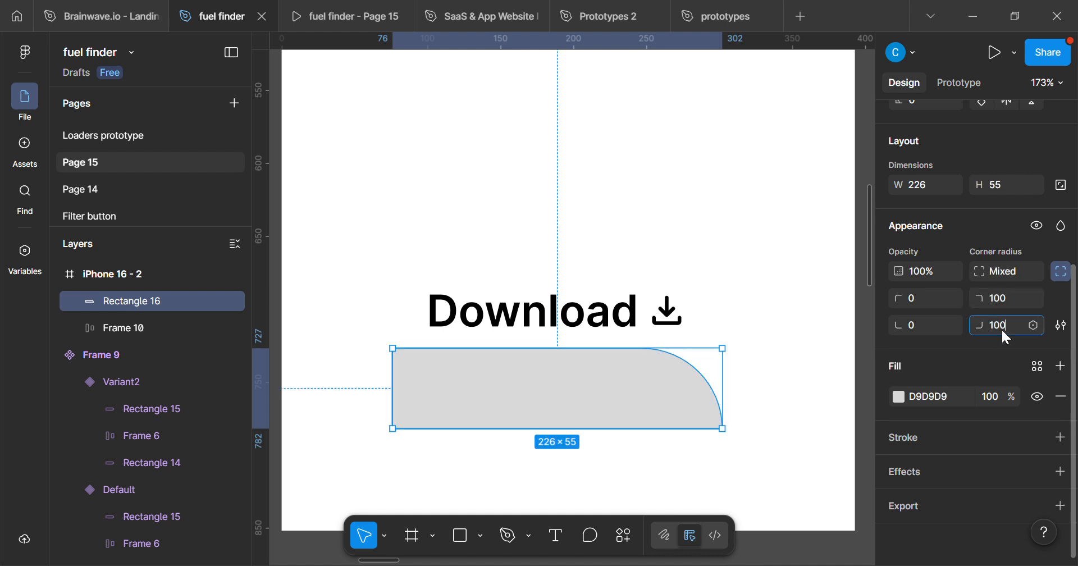
pyautogui.press('Return')
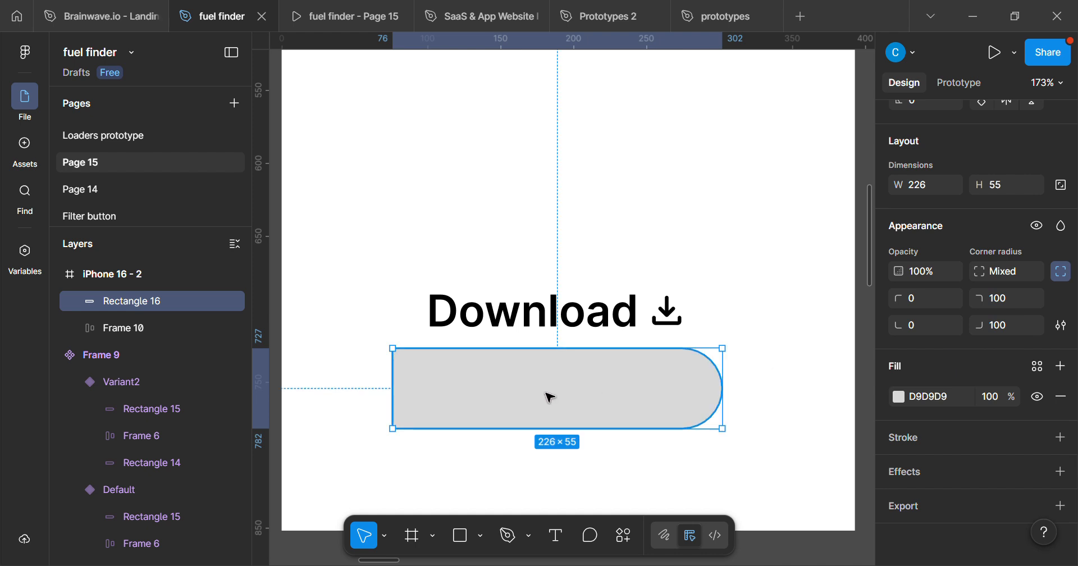
# Shift the rectangle slightly up, center the Download label over it, and bring the label to the front.
pyautogui.moveTo(560, 399)
pyautogui.mouseDown()
pyautogui.moveTo(546, 395)
pyautogui.moveTo(556, 389)
pyautogui.mouseUp()
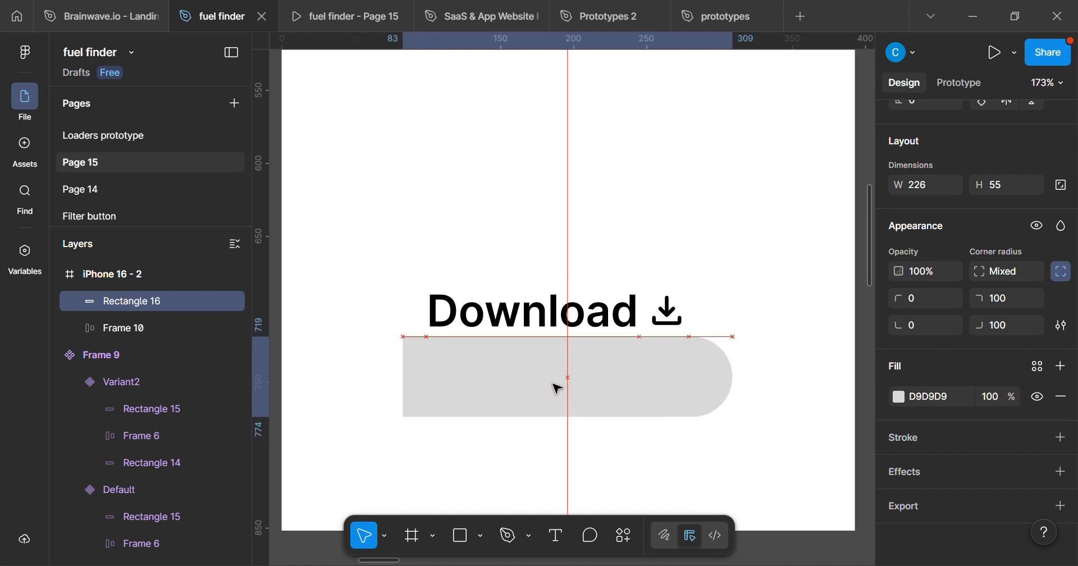
pyautogui.click(577, 323)
pyautogui.moveTo(570, 314); pyautogui.dragTo(582, 380)
pyautogui.rightClick(577, 373)
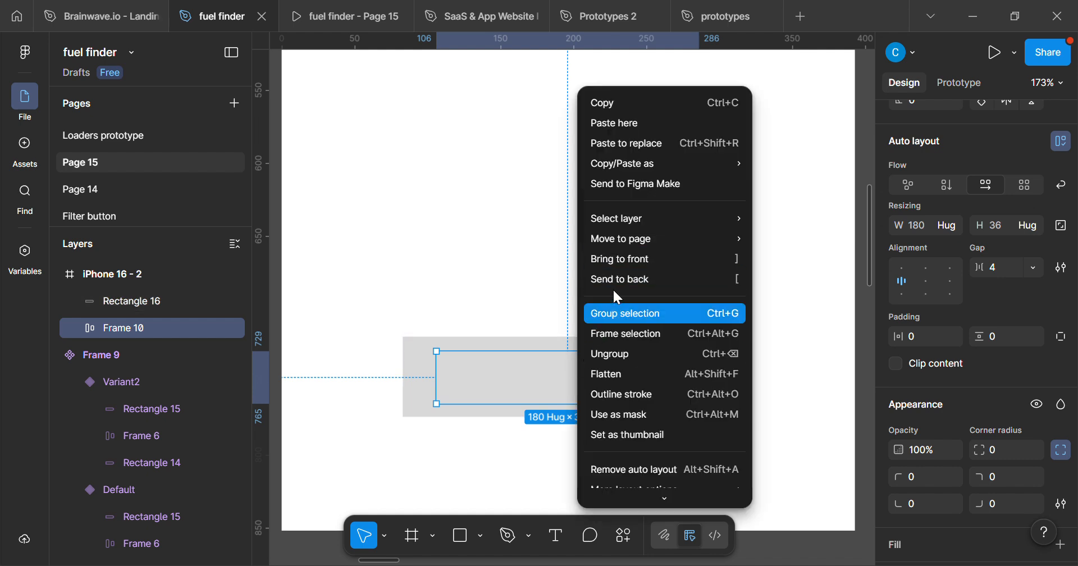
pyautogui.click(625, 257)
pyautogui.scroll(3, 438, 416)
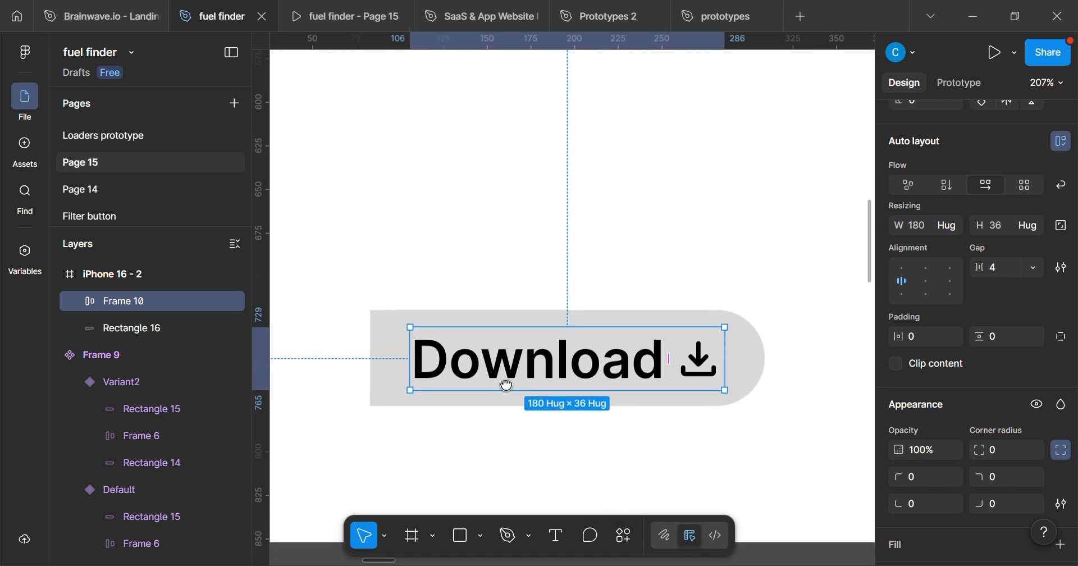
pyautogui.scroll(-3, 505, 385)
pyautogui.scroll(2, 494, 410)
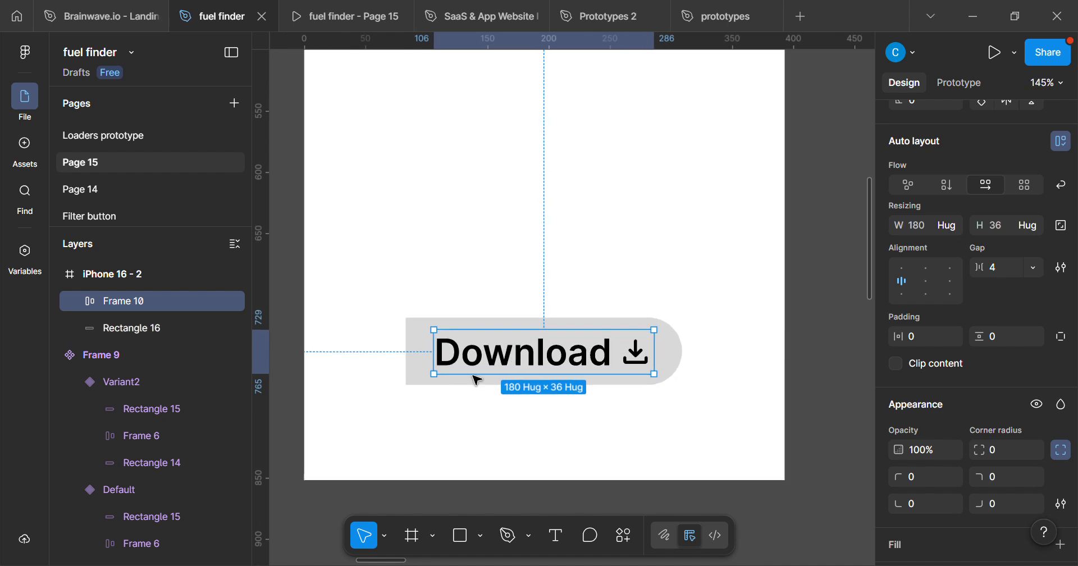
pyautogui.scroll(2, 476, 380)
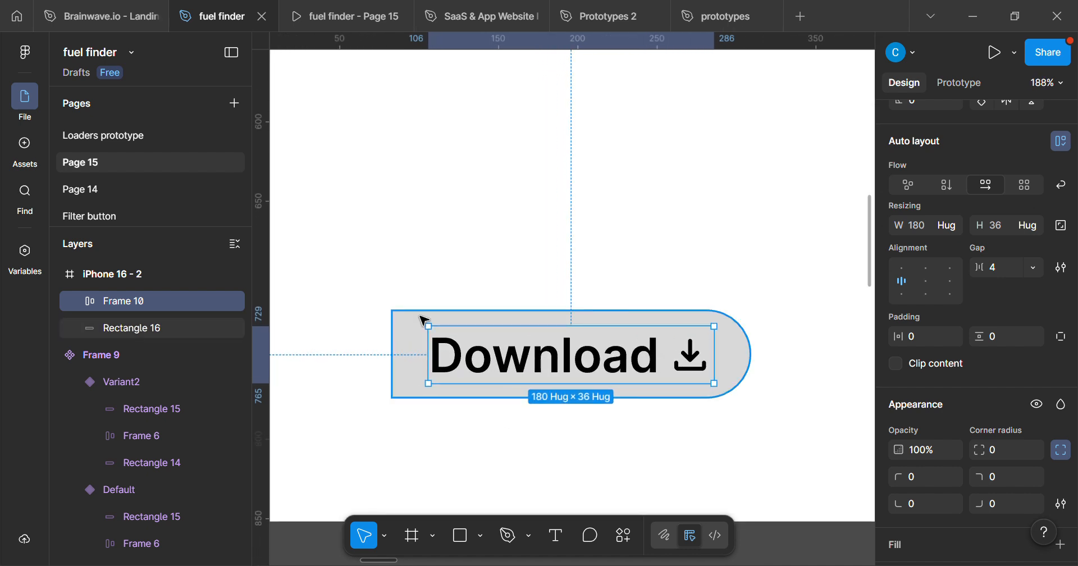
pyautogui.click(409, 339)
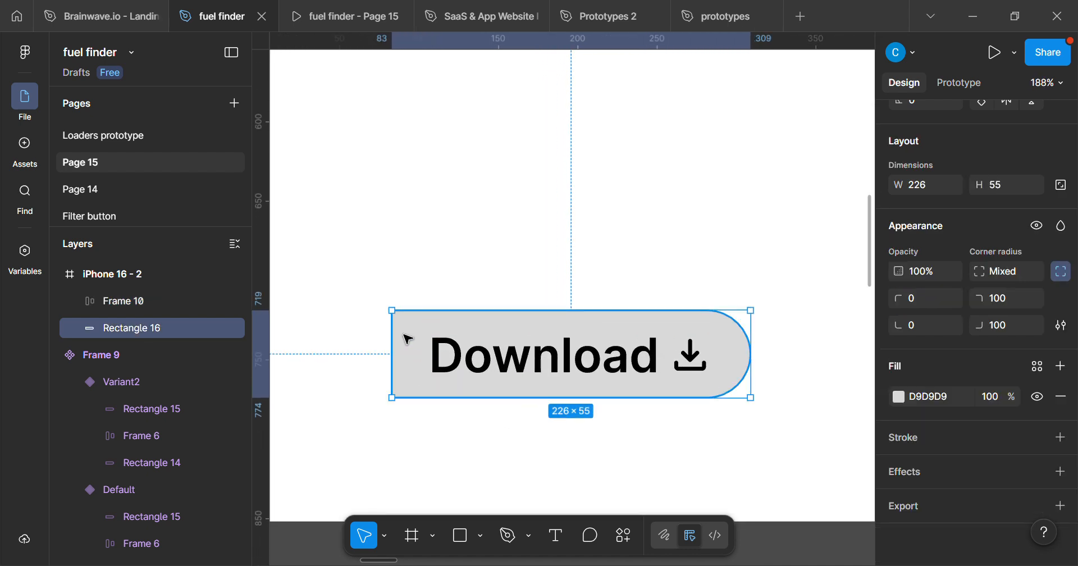
pyautogui.click(897, 397)
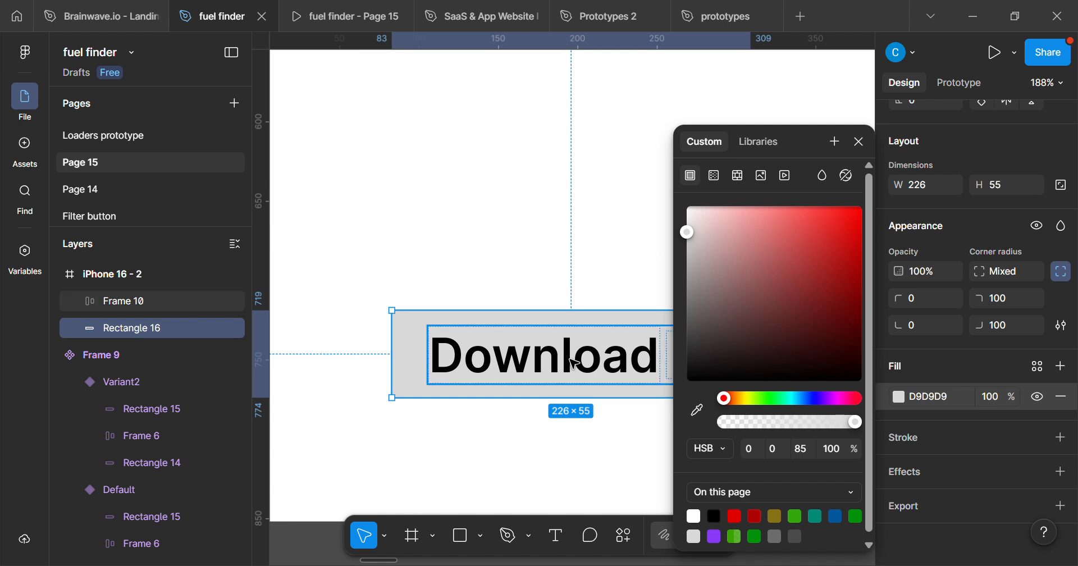
pyautogui.click(508, 332)
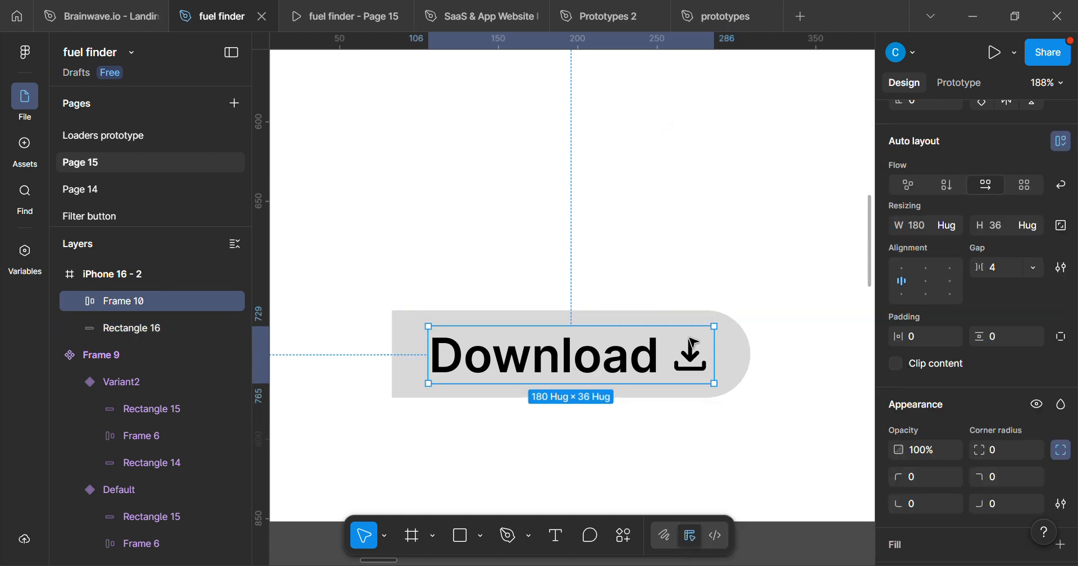
# Duplicate the gray rounded rectangle behind the Download label in place.
pyautogui.click(635, 324)
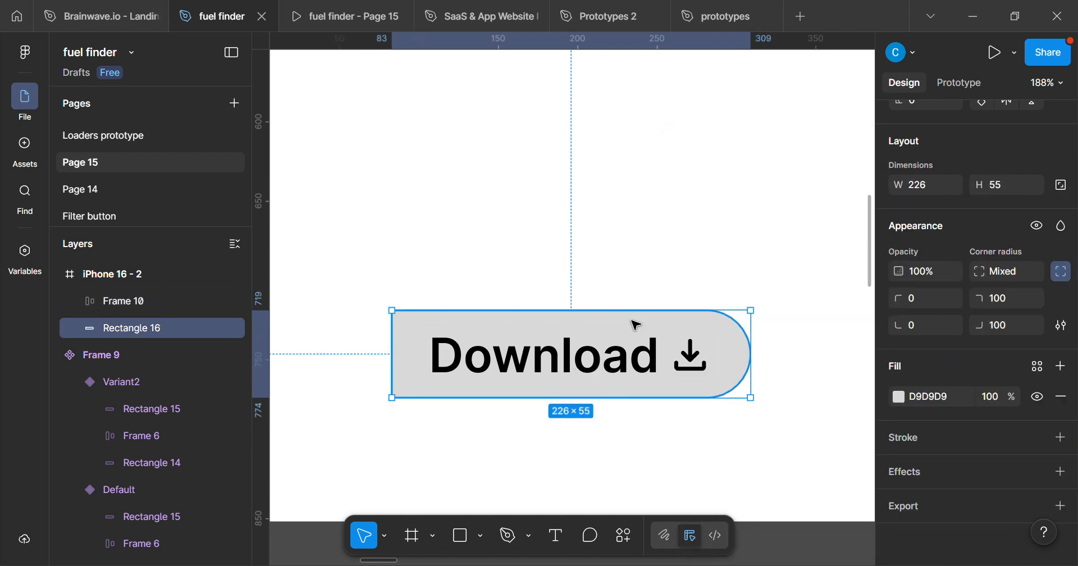
pyautogui.hotkey('ctrl', 'd')
pyautogui.moveTo(564, 345); pyautogui.dragTo(591, 351)
pyautogui.scroll(1, 591, 351)
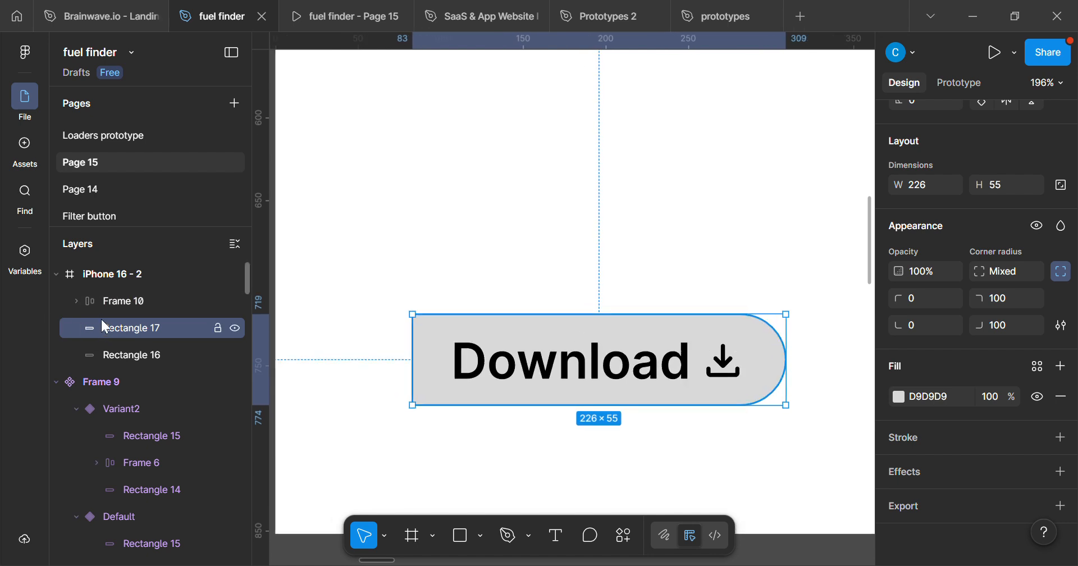
pyautogui.moveTo(796, 370); pyautogui.dragTo(770, 372)
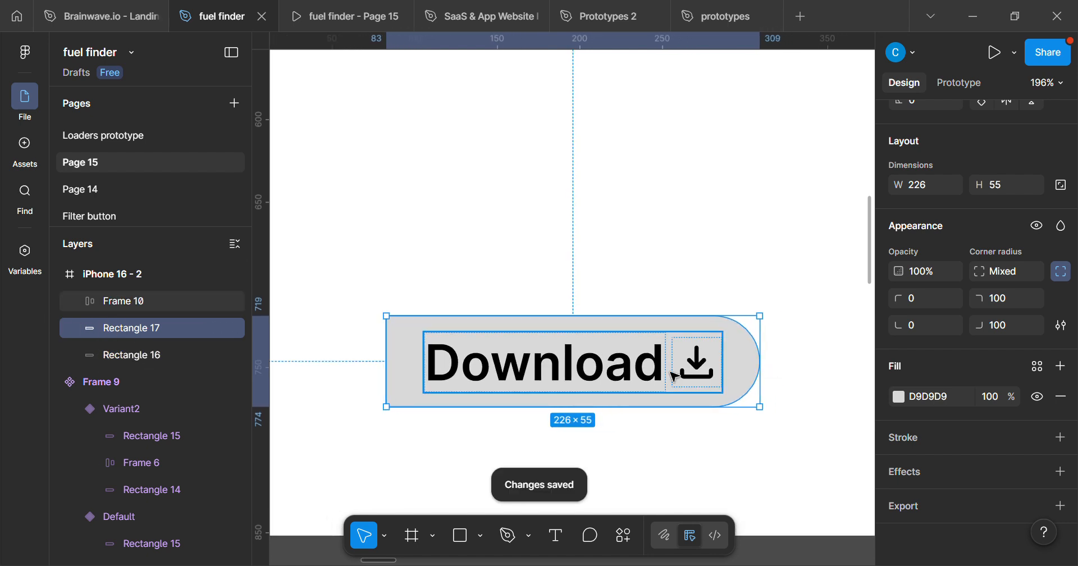
# Fill the duplicate rectangle with bright green 39D500 and bring it to the front, over the Download label.
pyautogui.click(898, 396)
pyautogui.moveTo(815, 282); pyautogui.dragTo(866, 243)
pyautogui.moveTo(725, 398); pyautogui.dragTo(762, 399)
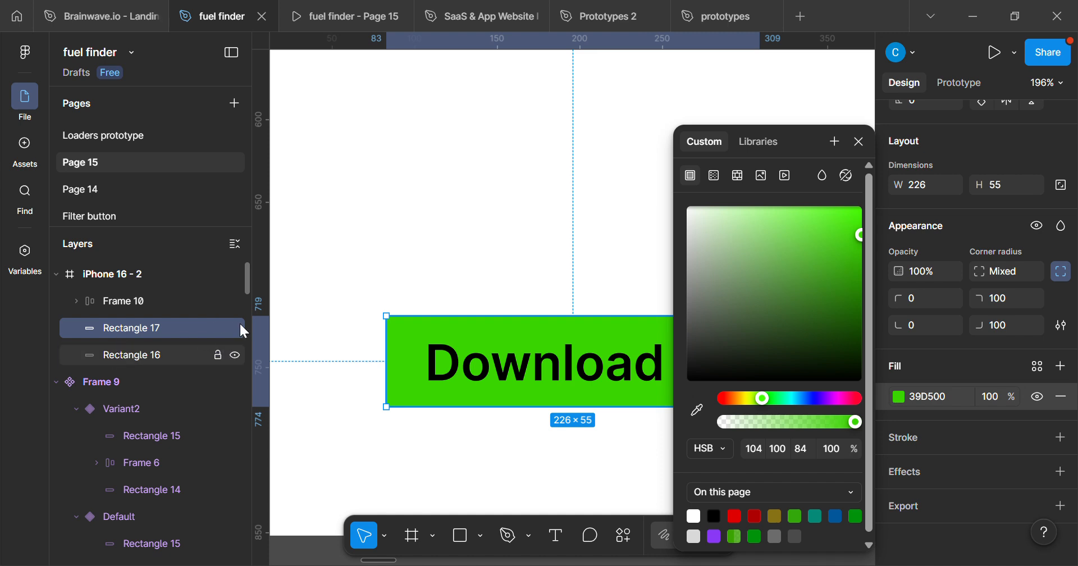
pyautogui.click(858, 142)
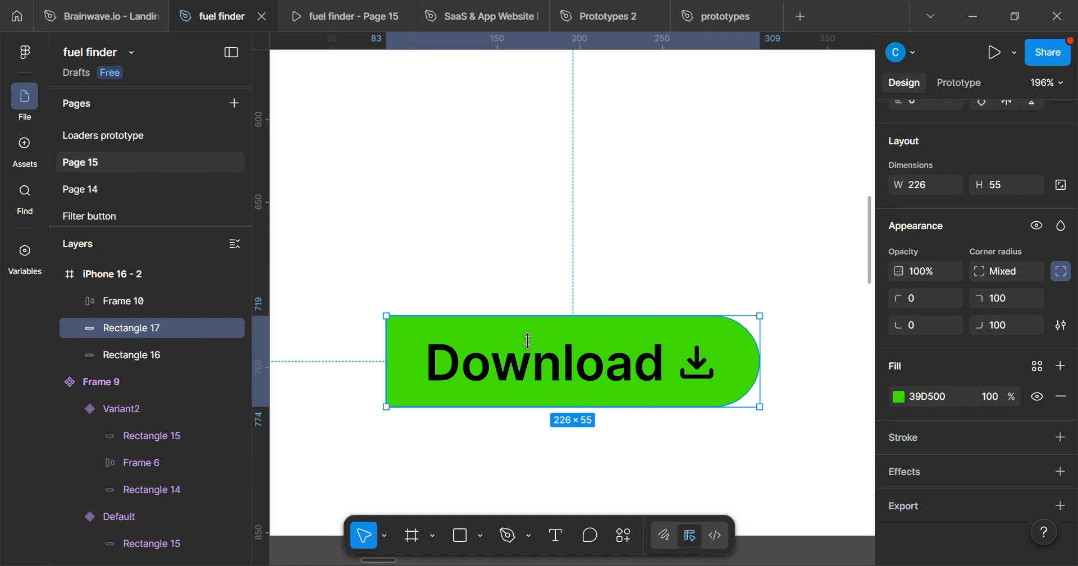
pyautogui.rightClick(509, 346)
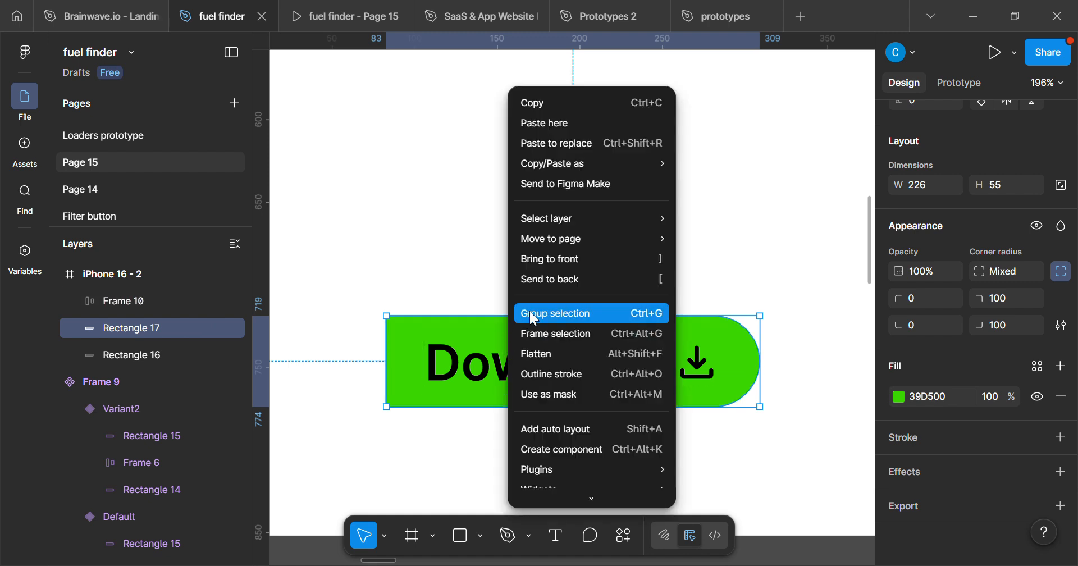
pyautogui.click(552, 271)
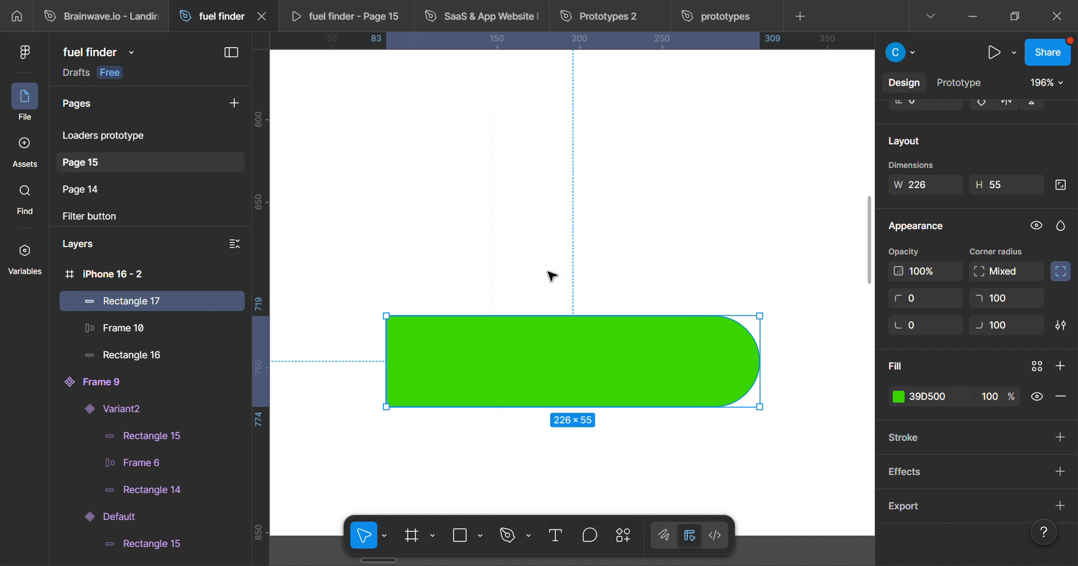
# Set the green rectangle's fill opacity to 80%.
pyautogui.scroll(-1, 513, 414)
pyautogui.scroll(3, 499, 398)
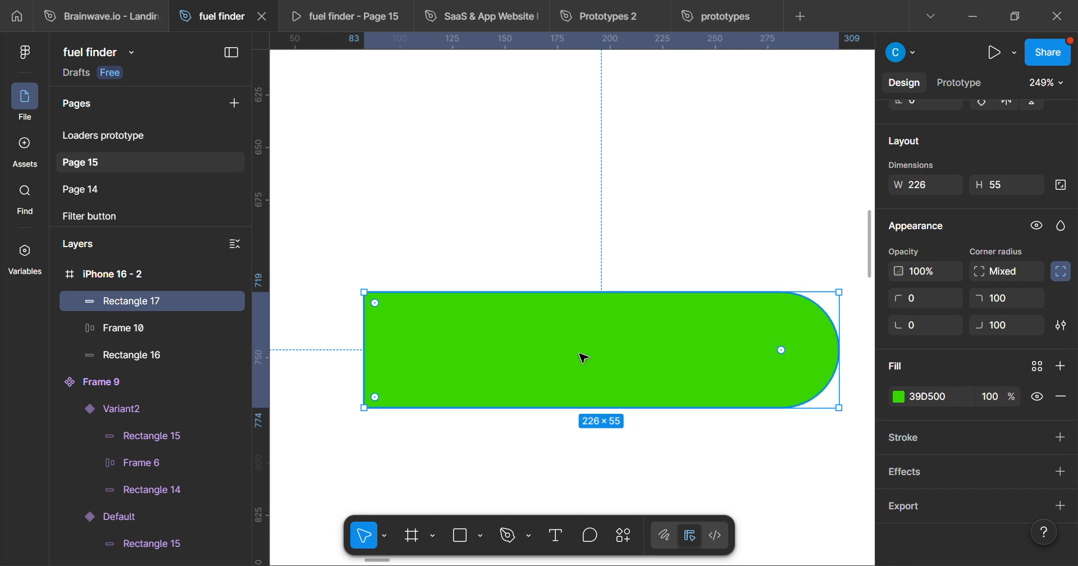
pyautogui.scroll(1, 589, 354)
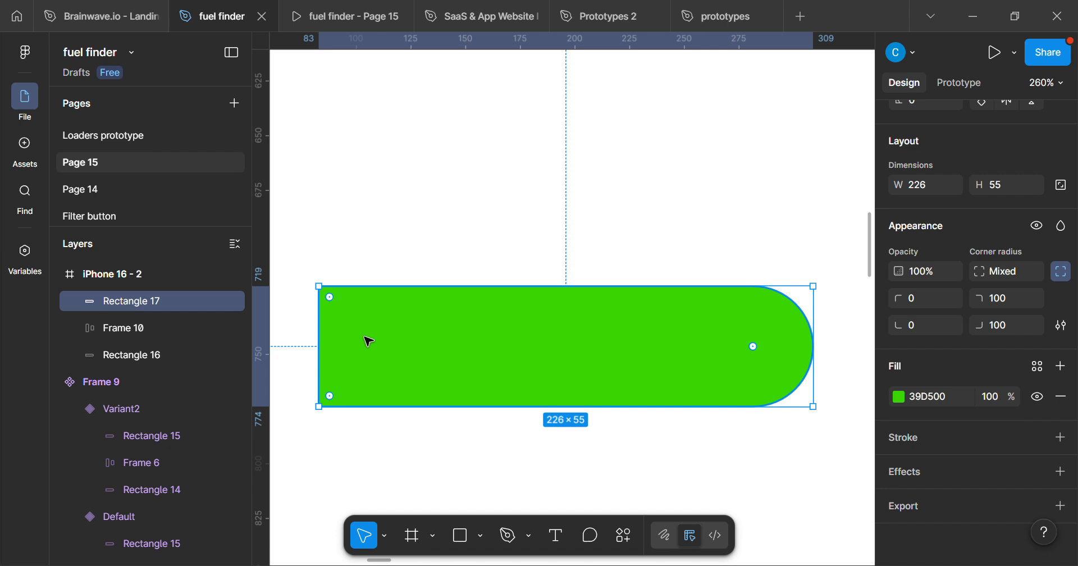
pyautogui.scroll(-2, 428, 350)
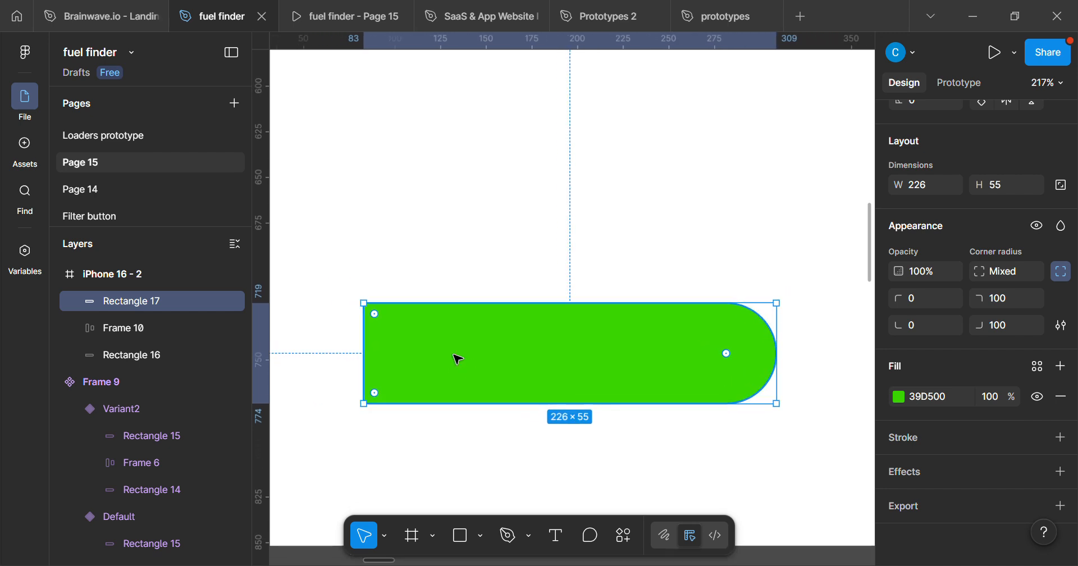
pyautogui.scroll(1, 456, 357)
pyautogui.scroll(2, 458, 358)
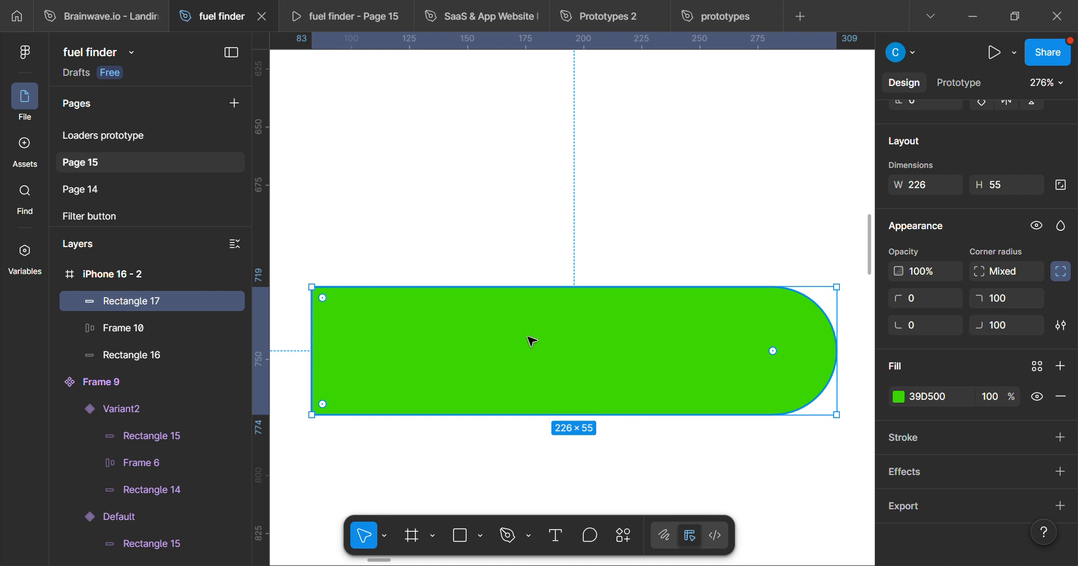
pyautogui.scroll(1, 449, 350)
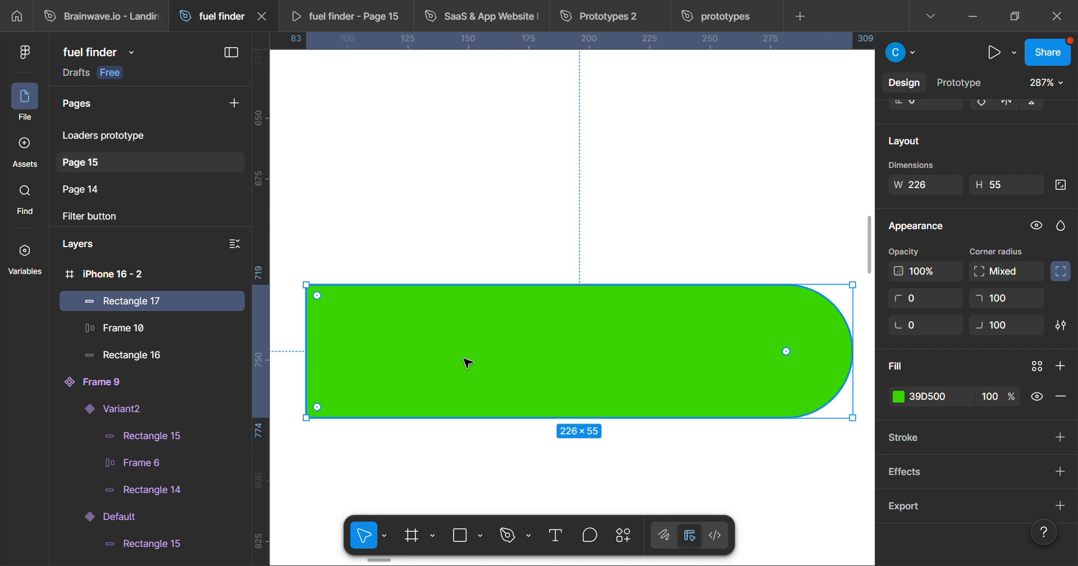
pyautogui.scroll(-1, 513, 349)
pyautogui.click(988, 396)
pyautogui.write('80')
pyautogui.press('Return')
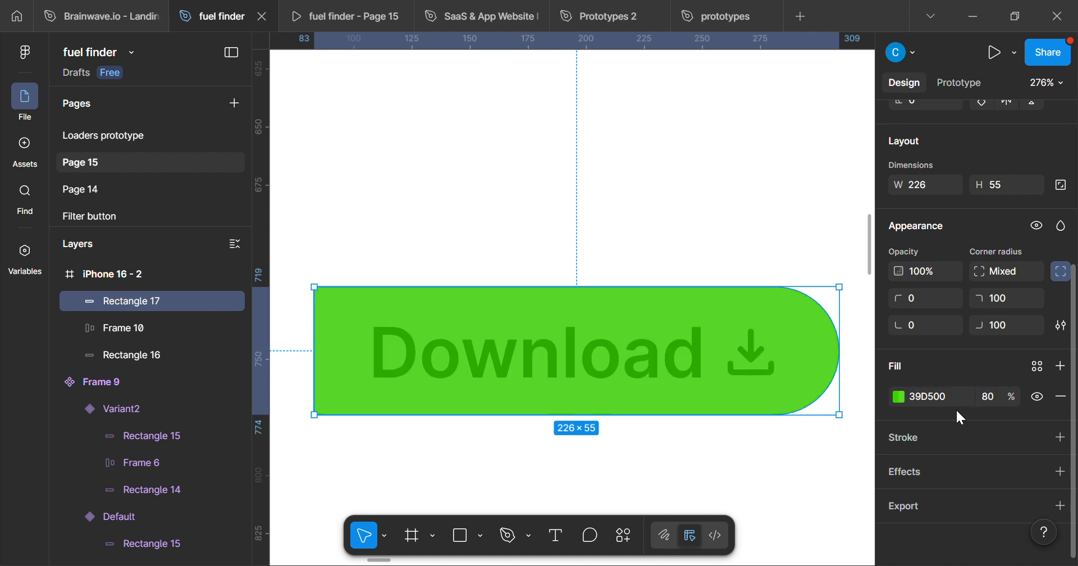
# Select both rectangles together with the Download label and wrap them in a frame.
pyautogui.scroll(-5, 747, 320)
pyautogui.scroll(5, 587, 409)
pyautogui.scroll(1, 581, 408)
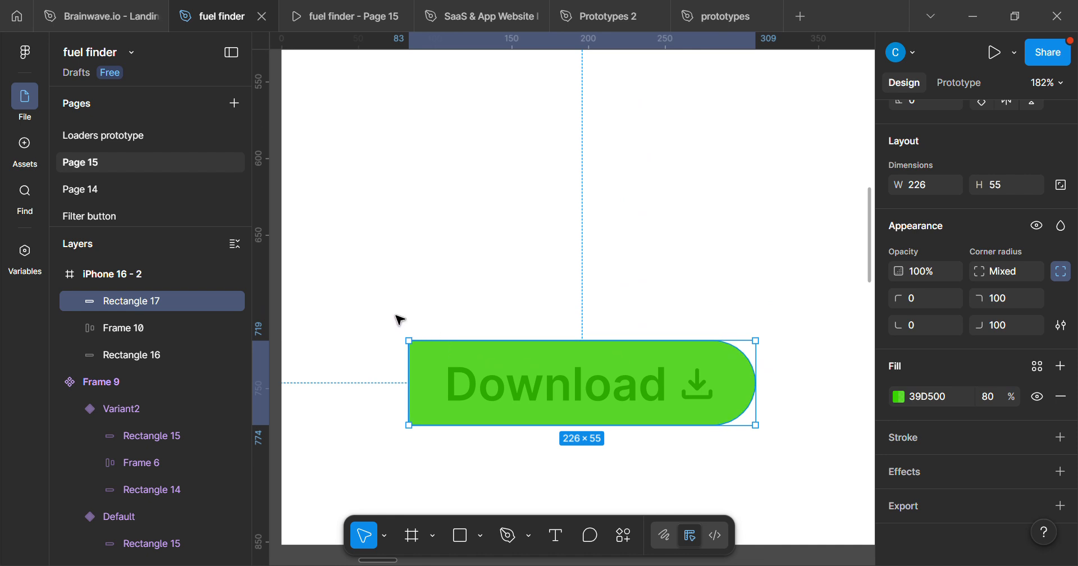
pyautogui.moveTo(367, 302); pyautogui.dragTo(790, 486)
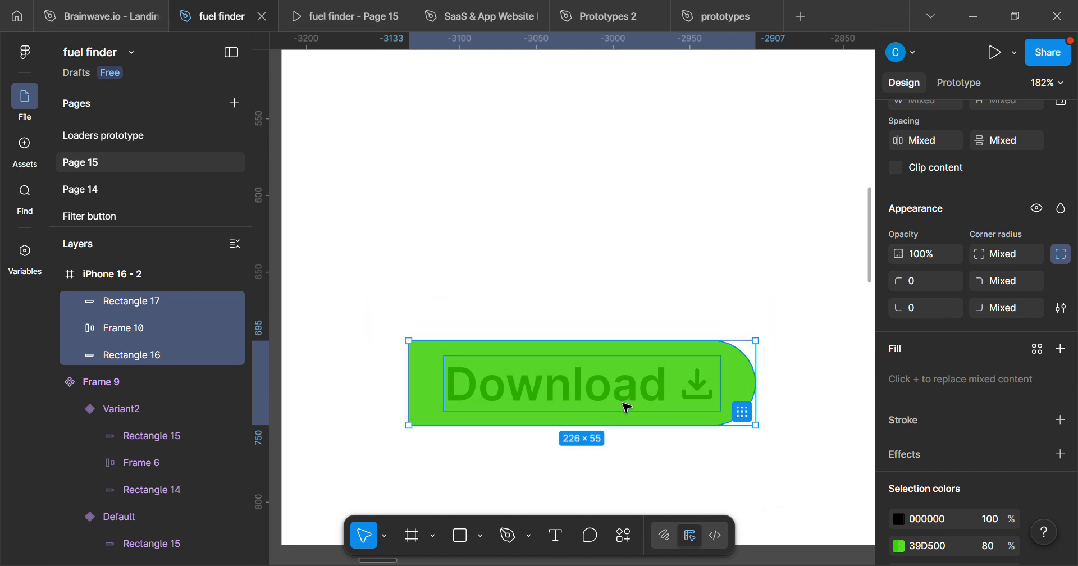
pyautogui.rightClick(627, 407)
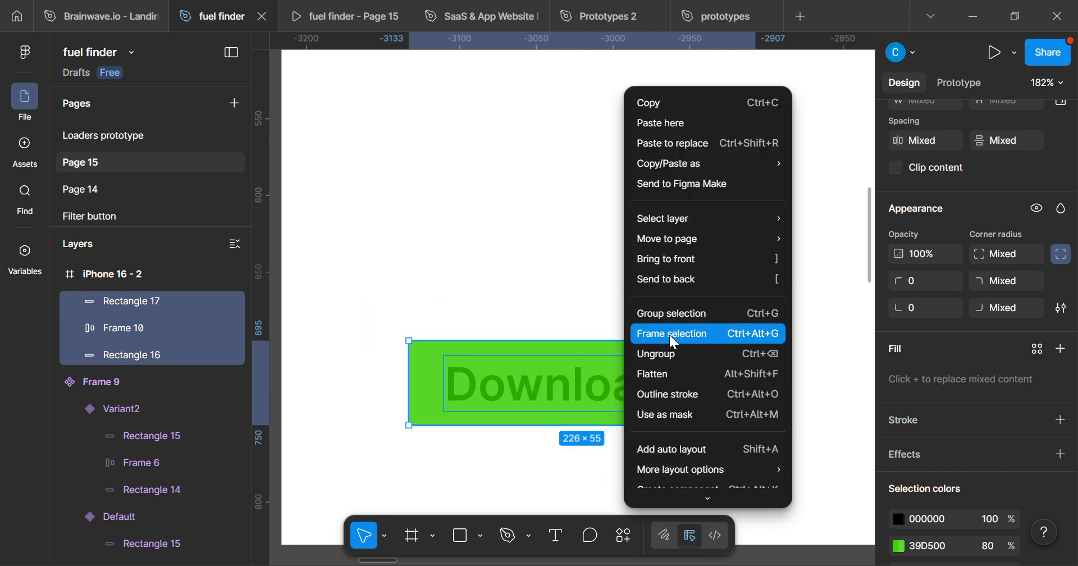
pyautogui.click(651, 336)
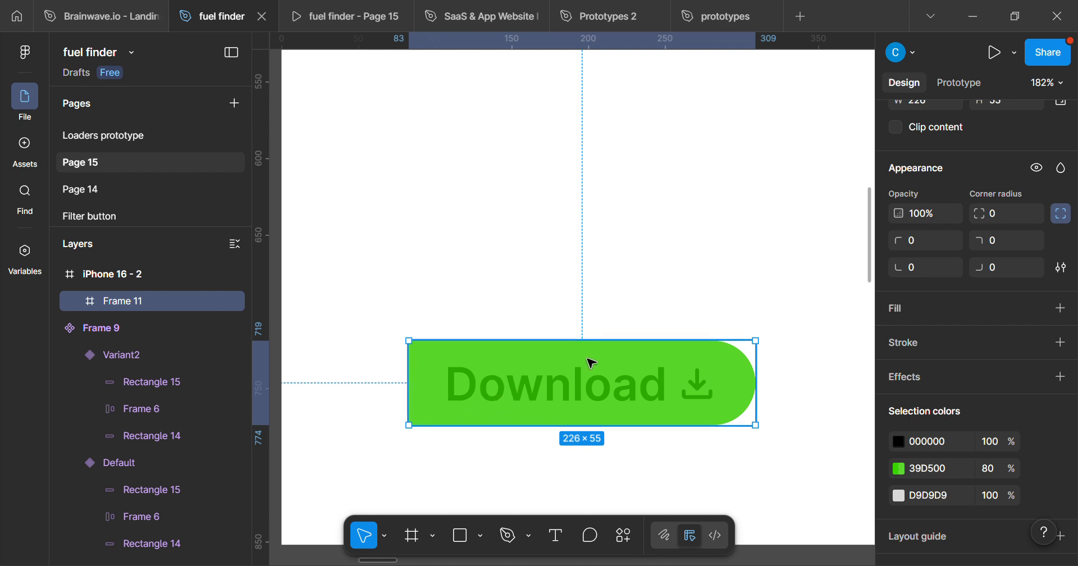
# Move the button frame up to about Y 696 and turn on content clipping for it.
pyautogui.moveTo(594, 387); pyautogui.dragTo(595, 341)
pyautogui.scroll(3, 907, 252)
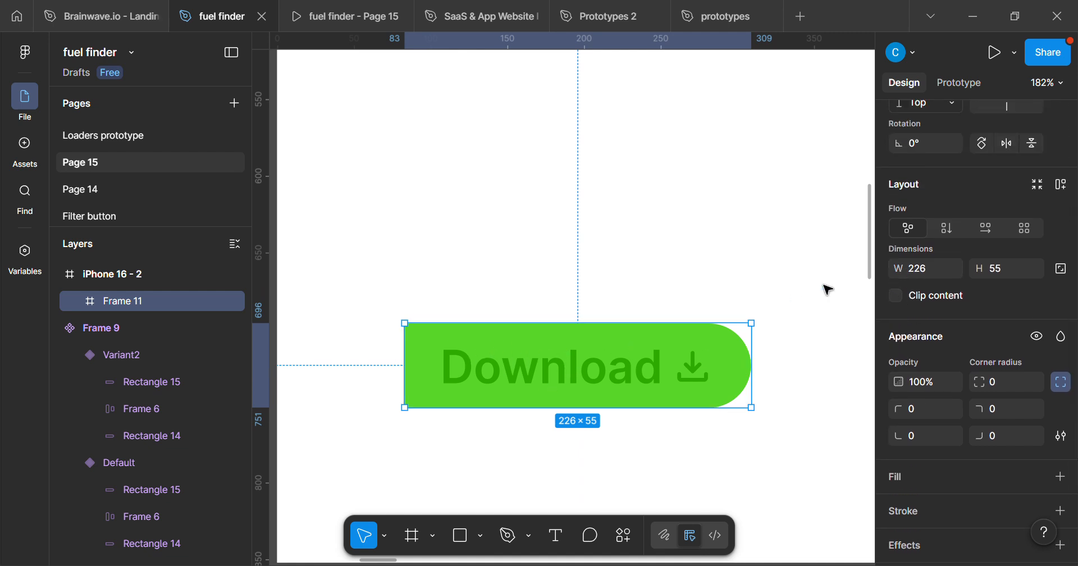
pyautogui.click(900, 294)
# Move the button frame out of the iPhone frame onto the empty canvas beside it, at about X -2763, Y 603.
pyautogui.scroll(-6, 638, 385)
pyautogui.moveTo(570, 339); pyautogui.dragTo(593, 308)
pyautogui.scroll(6, 588, 306)
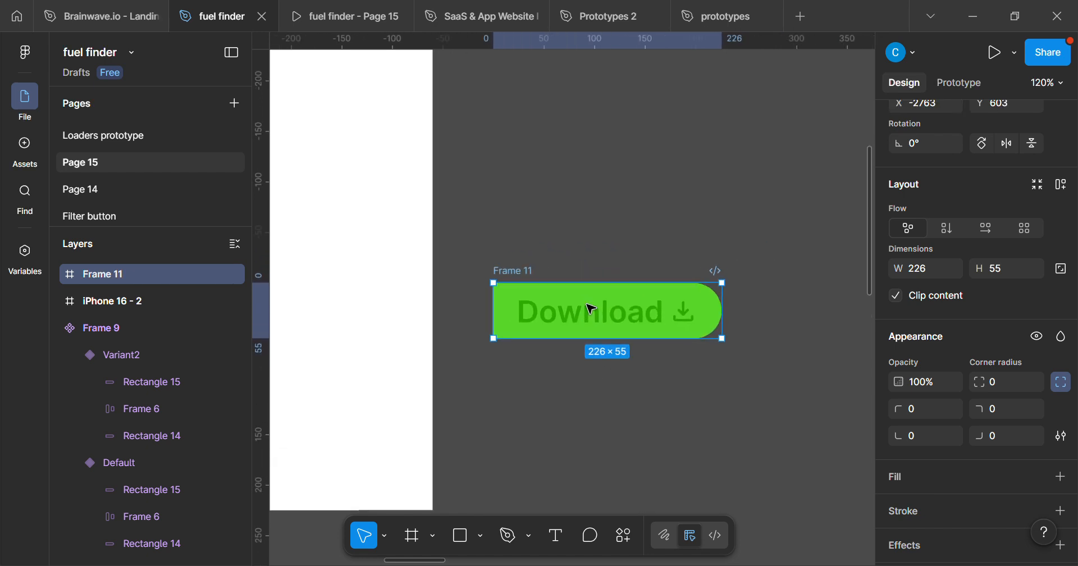
pyautogui.scroll(3, 649, 320)
pyautogui.moveTo(655, 320); pyautogui.dragTo(612, 349)
pyautogui.scroll(3, 1047, 188)
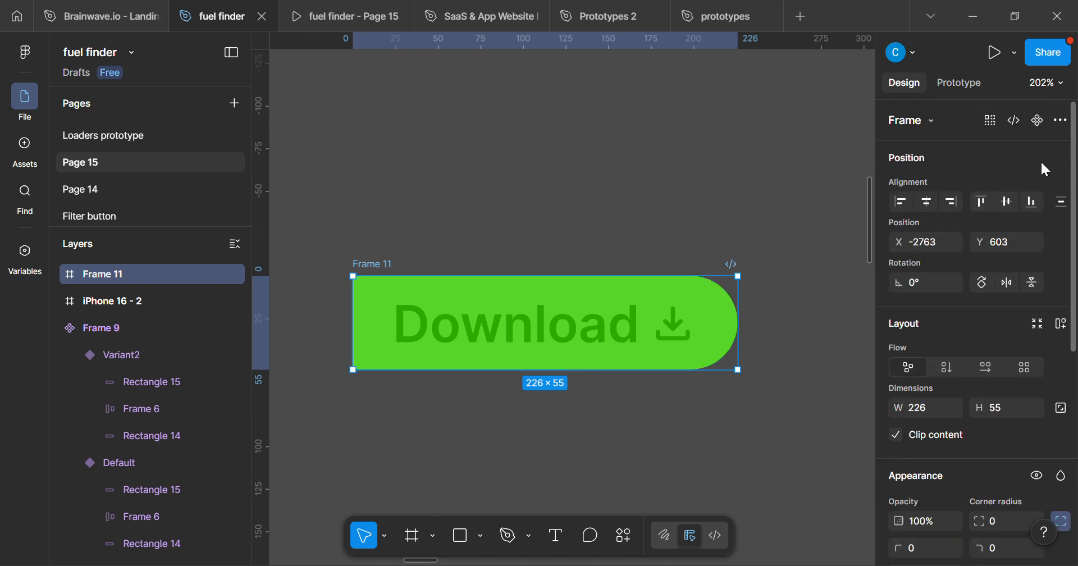
# Turn the button frame into a component and add a second variant to it.
pyautogui.click(1039, 121)
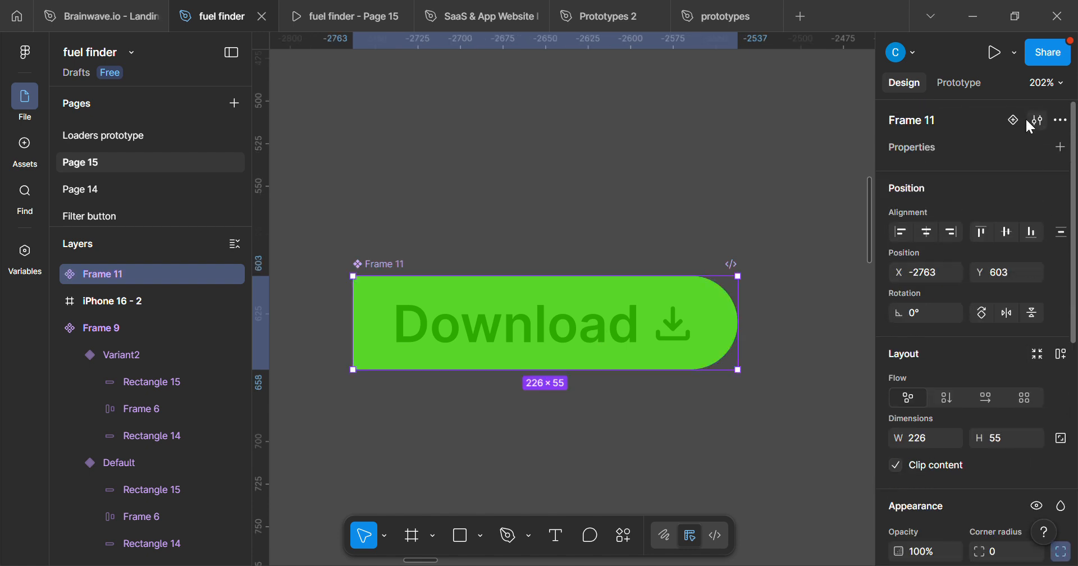
pyautogui.click(1016, 125)
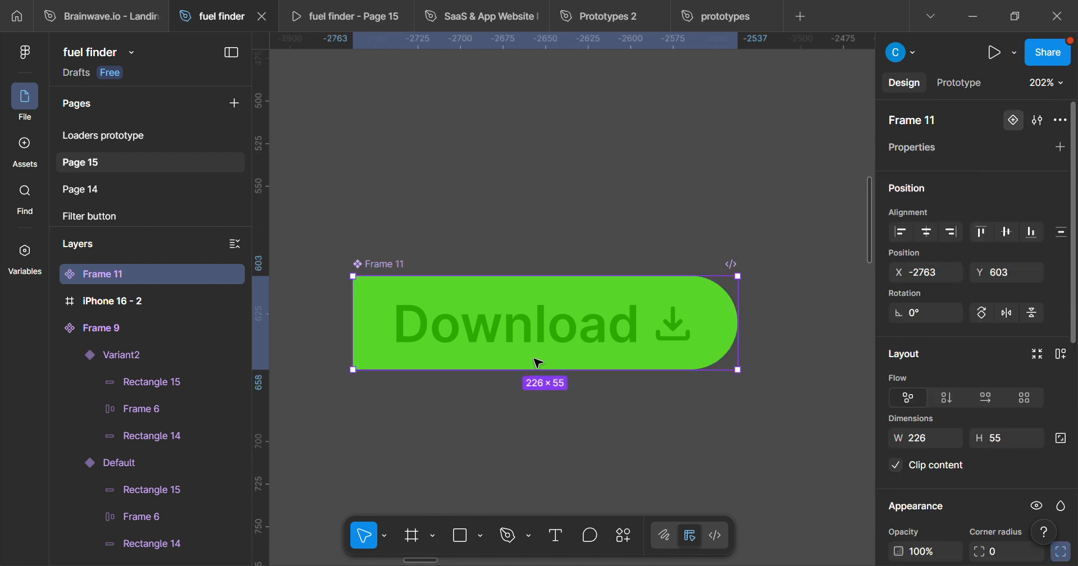
pyautogui.moveTo(530, 292); pyautogui.dragTo(560, 300)
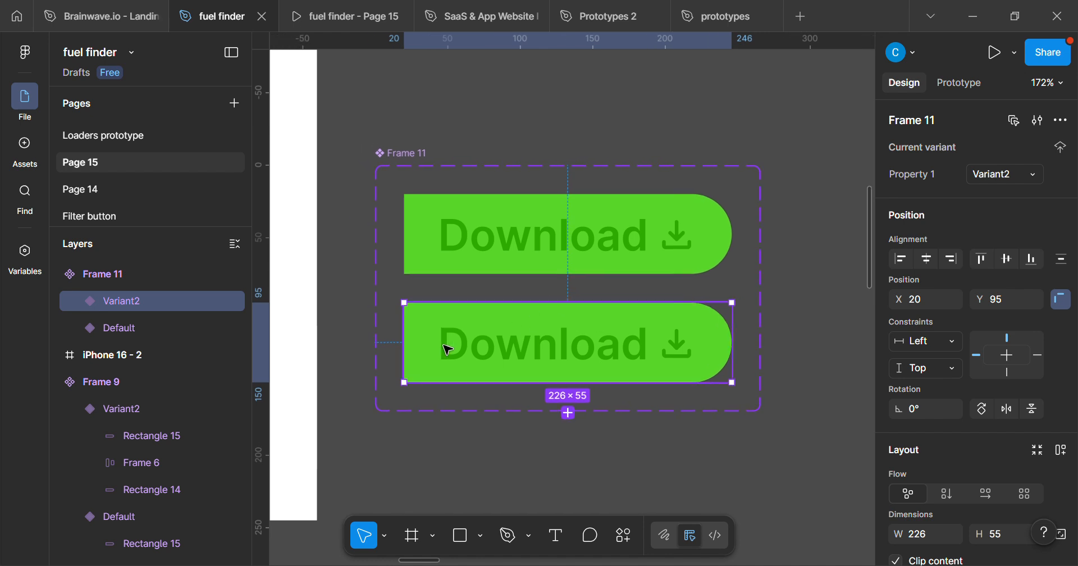
# In the second variant, shift the green rectangle left to X -230 so it lies outside the clipped button.
pyautogui.scroll(2, 508, 340)
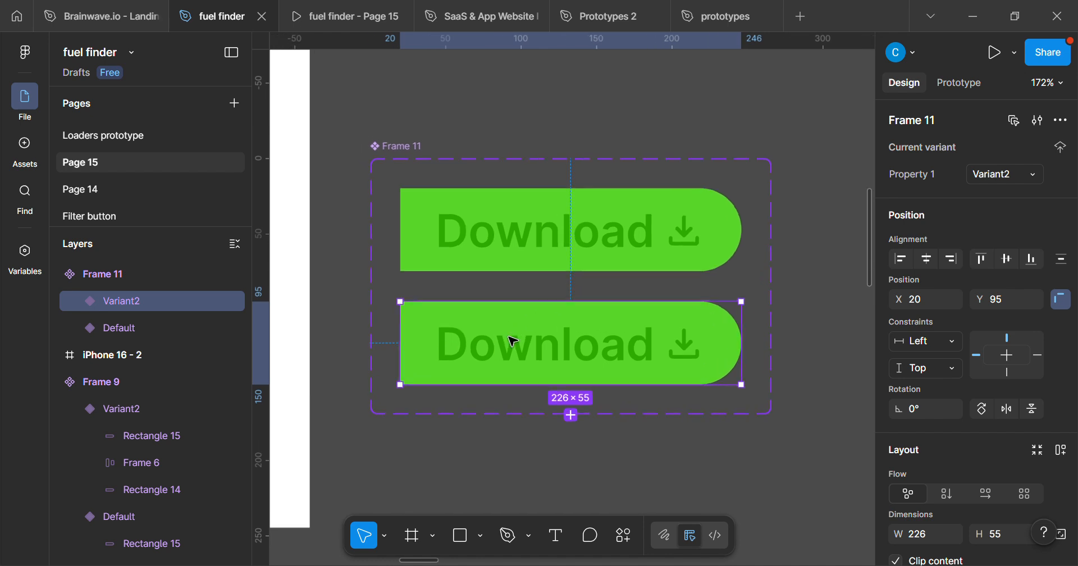
pyautogui.doubleClick(478, 325)
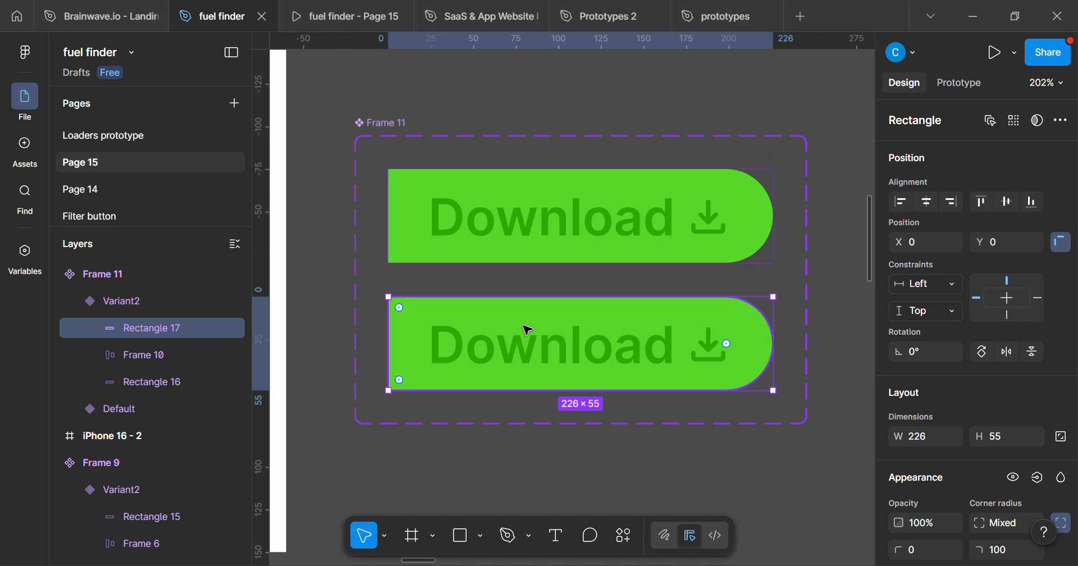
pyautogui.hotkey('shift', 'Left')
pyautogui.hotkey('shift', 'Left')
pyautogui.hotkey('shift', 'Left')
pyautogui.hotkey('shift', 'Left')
pyautogui.hotkey('shift', 'Left')
pyautogui.hotkey('shift', 'Left')
pyautogui.hotkey('shift', 'Left')
pyautogui.hotkey('shift', 'Left')
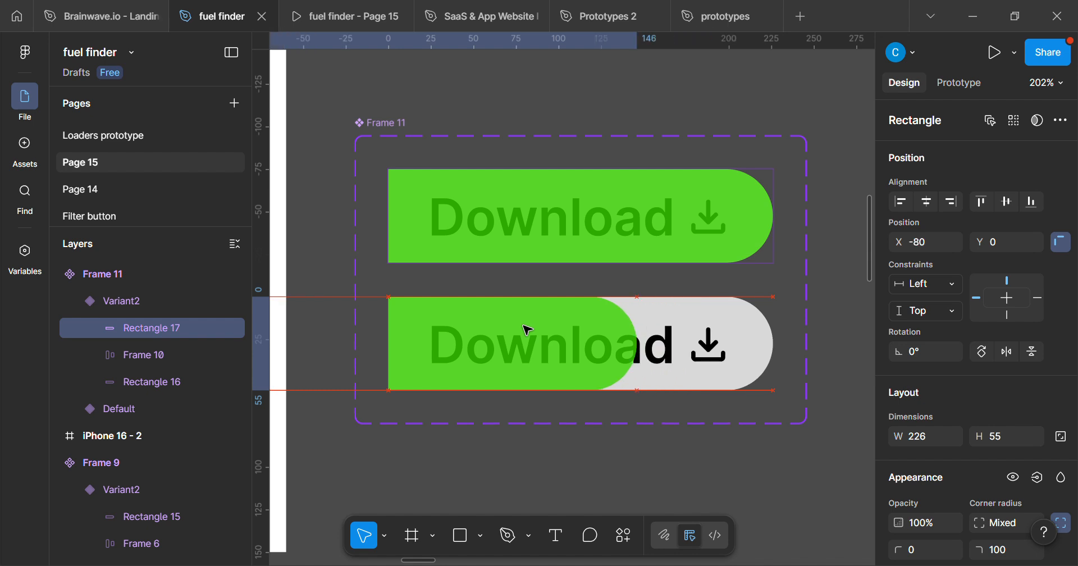
pyautogui.hotkey('shift', 'Left')
pyautogui.hotkey('shift', 'Left')
pyautogui.hotkey('shift', 'Left')
pyautogui.hotkey('shift', 'Left')
pyautogui.hotkey('shift', 'Left')
pyautogui.hotkey('shift', 'Left')
pyautogui.hotkey('shift', 'Left')
pyautogui.hotkey('shift', 'Left')
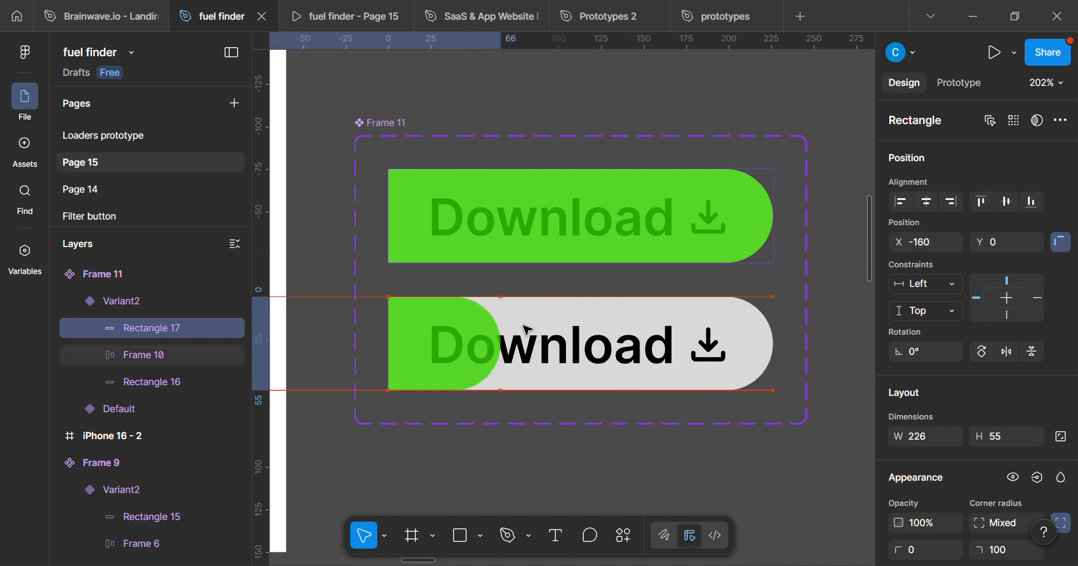
pyautogui.hotkey('shift', 'Left')
pyautogui.hotkey('shift', 'Left')
pyautogui.hotkey('shift', 'Left')
pyautogui.hotkey('shift', 'Left')
pyautogui.hotkey('shift', 'Left')
pyautogui.hotkey('shift', 'Left')
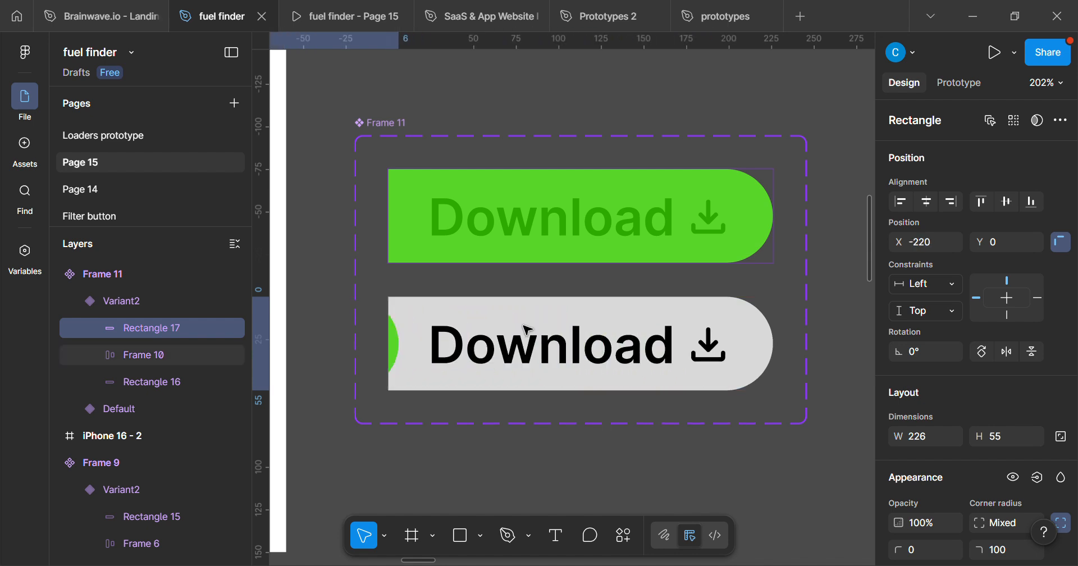
pyautogui.hotkey('shift', 'Left')
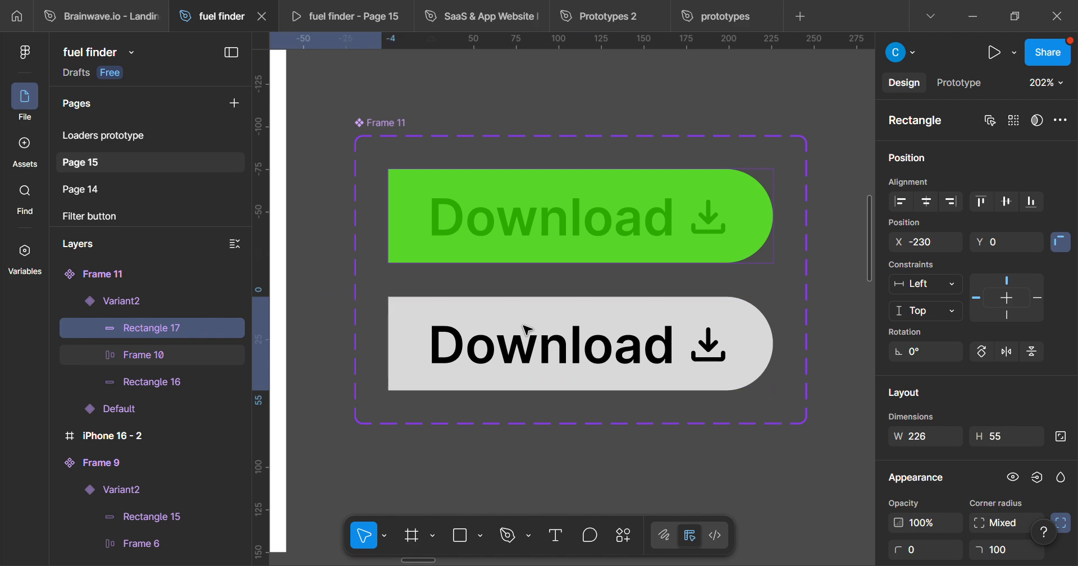
pyautogui.scroll(-2, 526, 330)
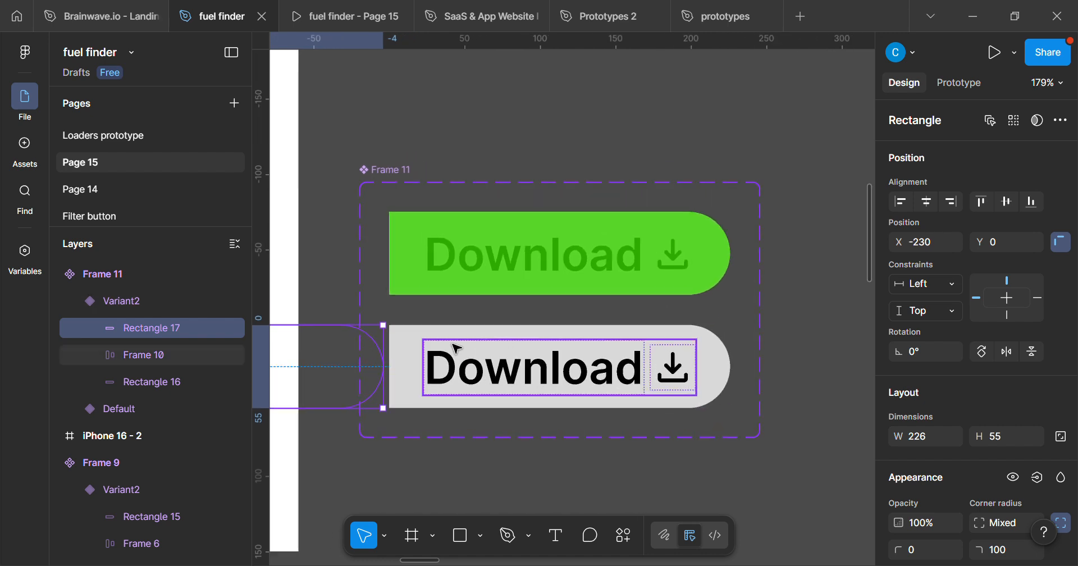
# Connect the grey Variant2 to the green Default variant with a Change to interaction.
pyautogui.scroll(2, 469, 252)
pyautogui.click(359, 132)
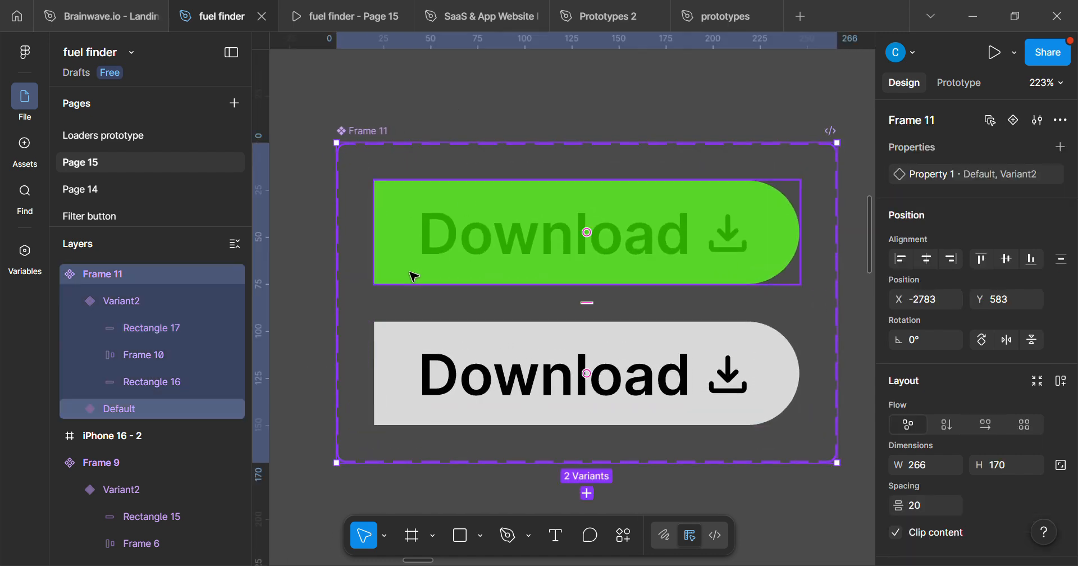
pyautogui.moveTo(519, 285)
pyautogui.mouseDown()
pyautogui.moveTo(485, 280)
pyautogui.moveTo(522, 298)
pyautogui.mouseUp()
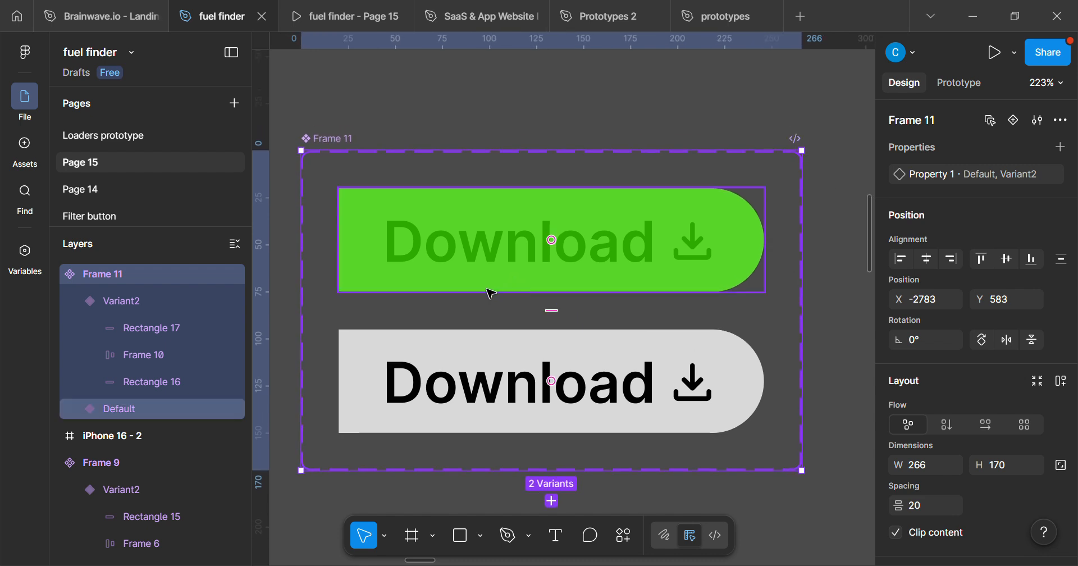
pyautogui.click(975, 86)
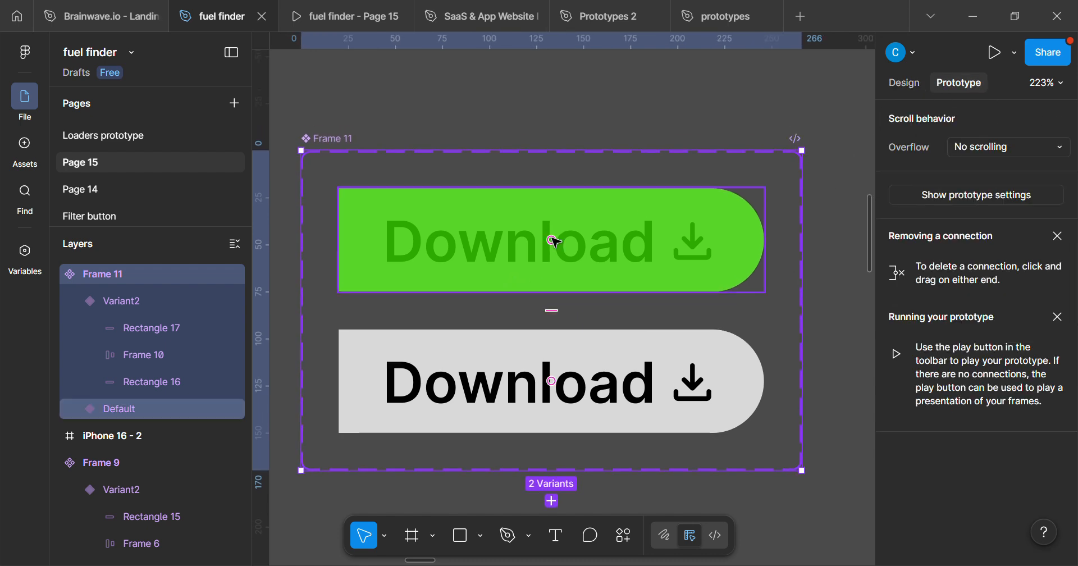
pyautogui.scroll(2, 416, 297)
pyautogui.moveTo(467, 354)
pyautogui.mouseDown()
pyautogui.moveTo(455, 347)
pyautogui.moveTo(471, 353)
pyautogui.mouseUp()
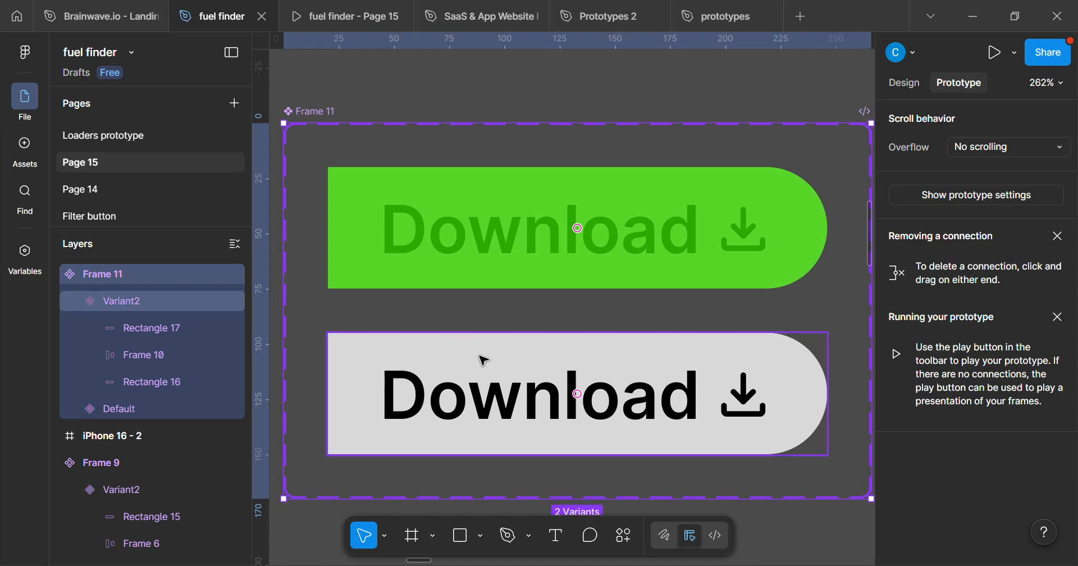
pyautogui.click(484, 360)
pyautogui.moveTo(578, 332); pyautogui.dragTo(629, 281)
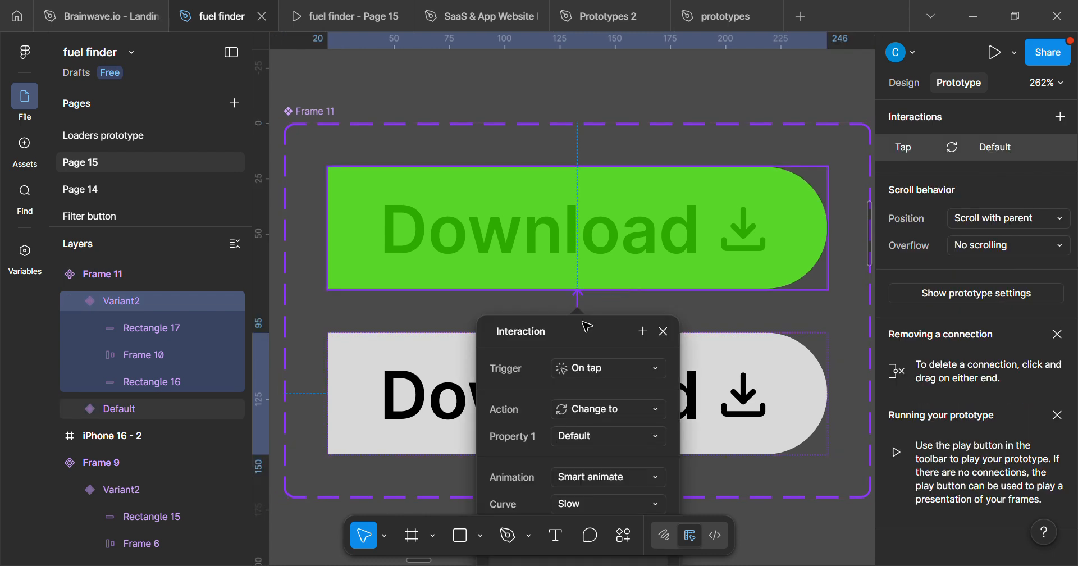
pyautogui.moveTo(586, 325); pyautogui.dragTo(919, 197)
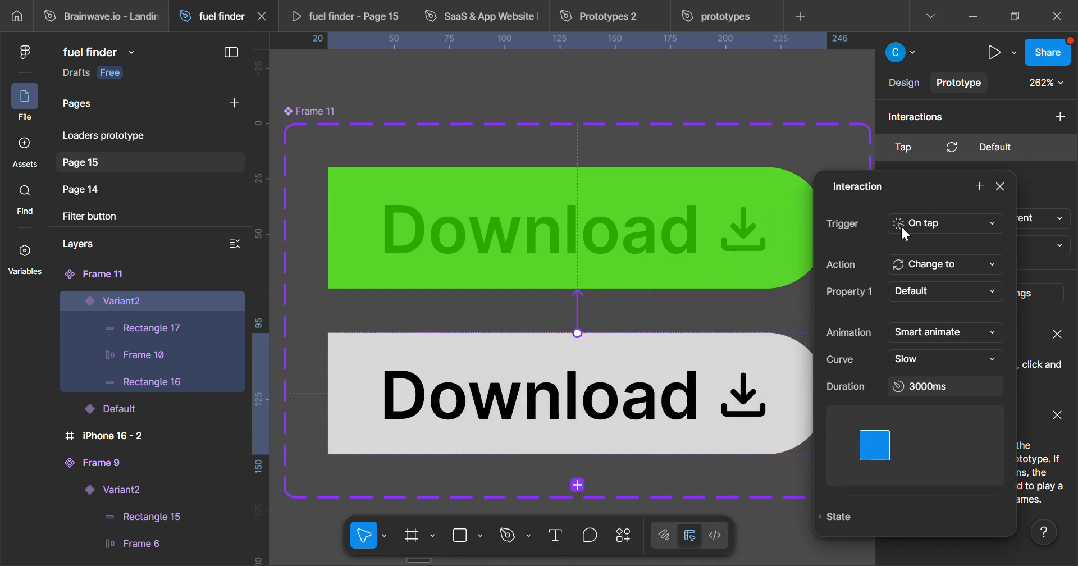
# Set the Variant2-to-Default interaction's trigger to After delay with a 300 ms delay.
pyautogui.click(940, 224)
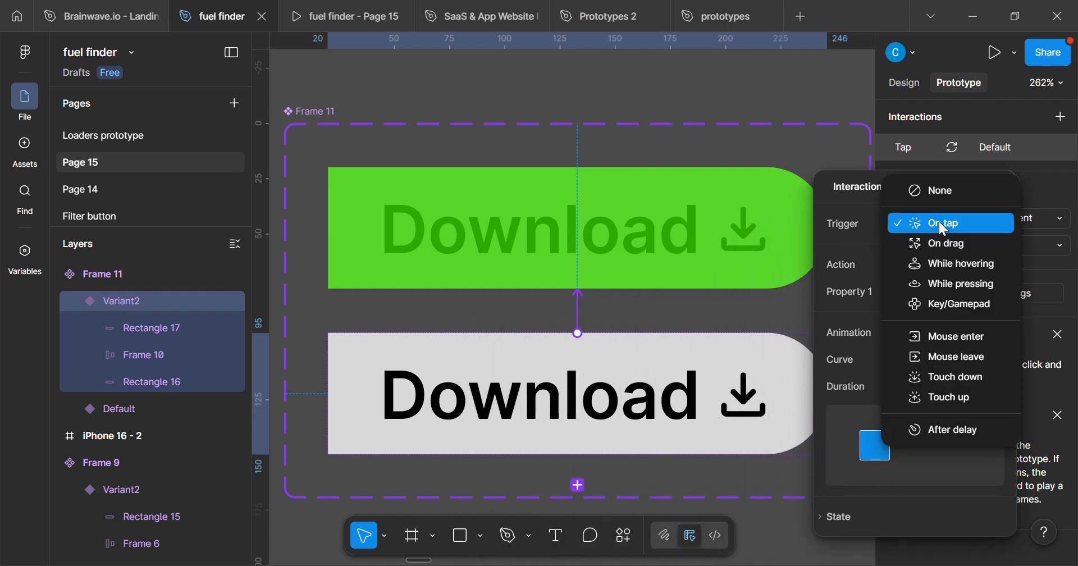
pyautogui.click(952, 424)
pyautogui.click(925, 251)
pyautogui.write('300')
pyautogui.press('Return')
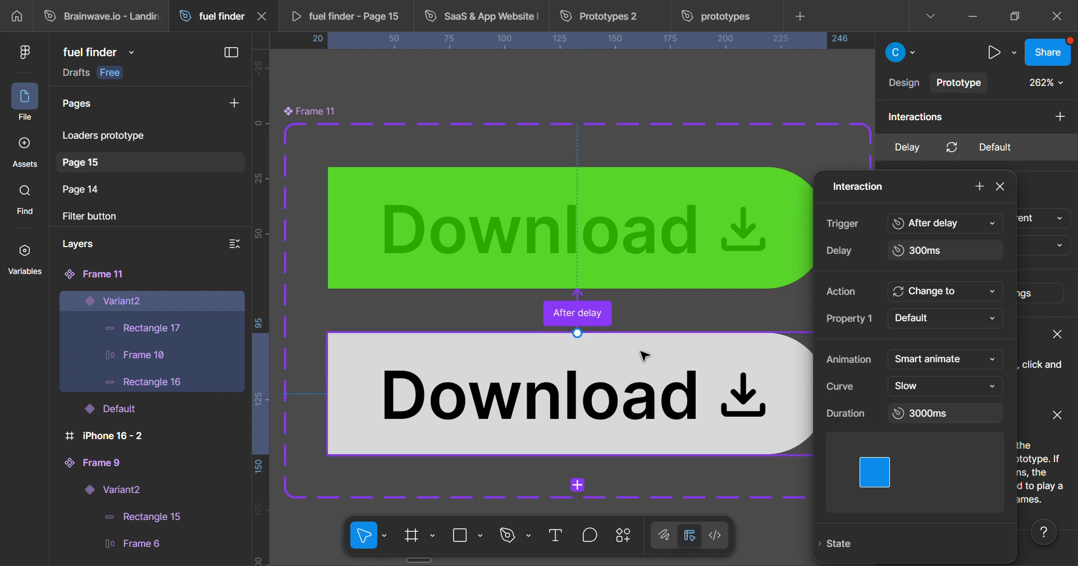
# Connect the green Default variant back to Variant2 and set that interaction's trigger to After delay.
pyautogui.click(494, 284)
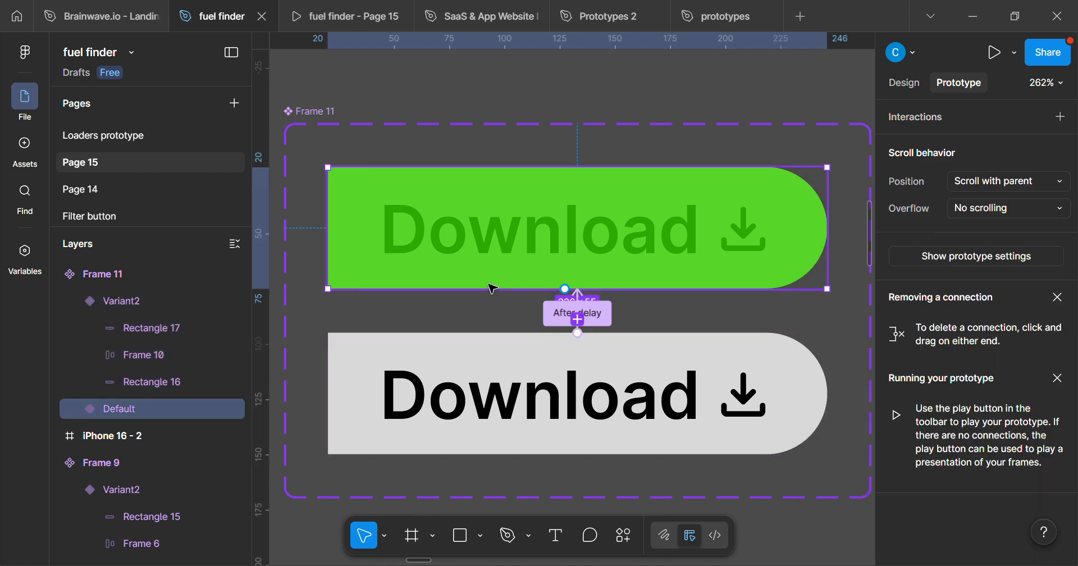
pyautogui.scroll(3, 494, 286)
pyautogui.scroll(-3, 513, 303)
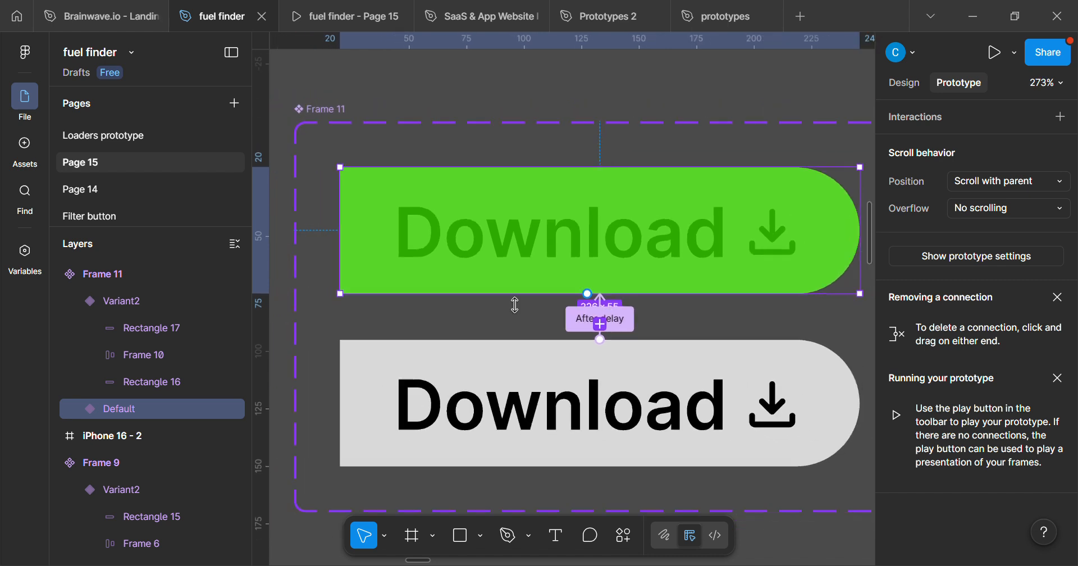
pyautogui.scroll(3, 554, 305)
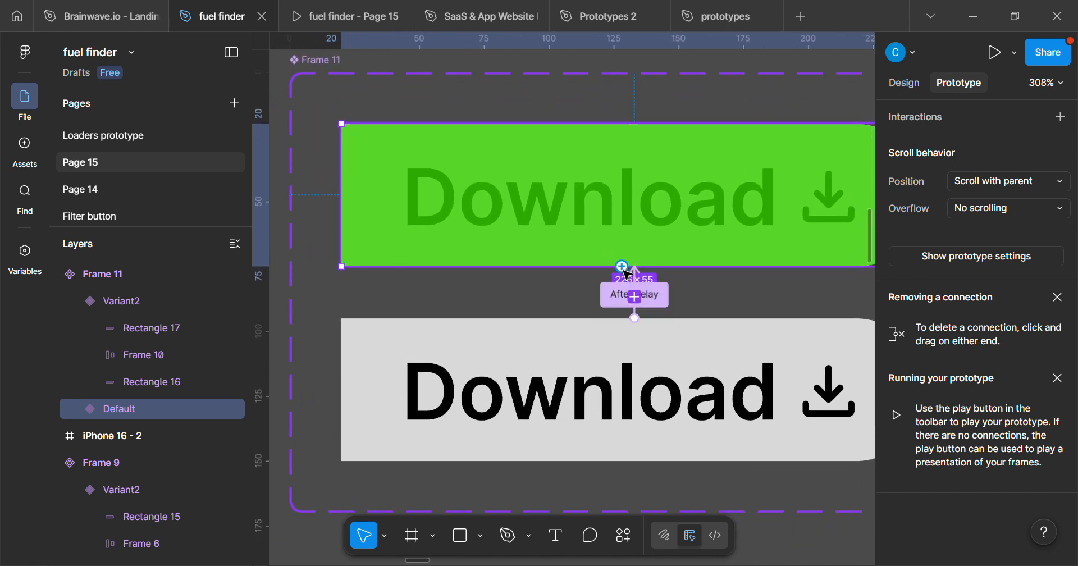
pyautogui.moveTo(624, 271); pyautogui.dragTo(617, 357)
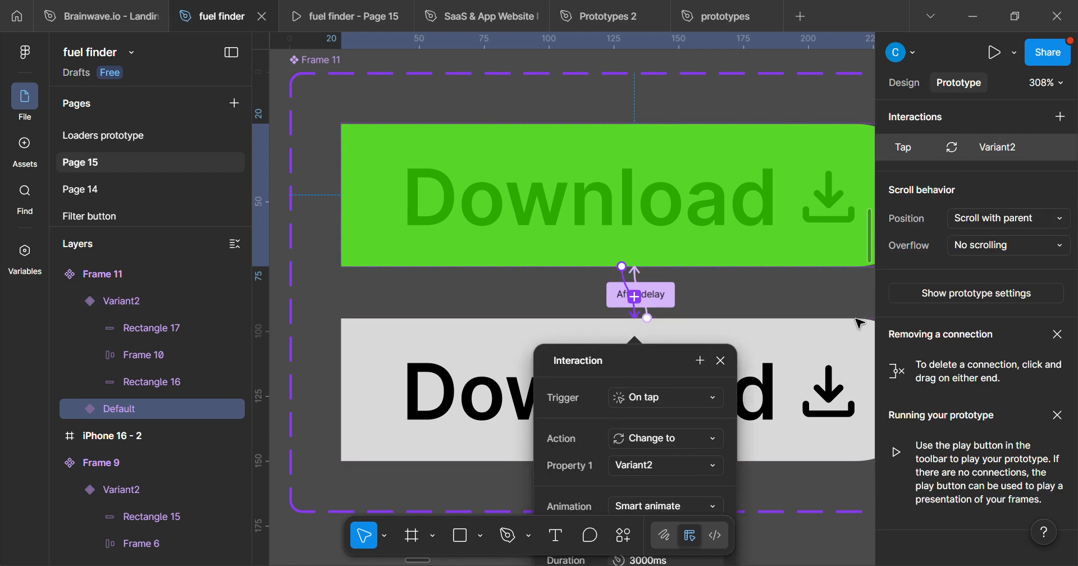
pyautogui.click(972, 248)
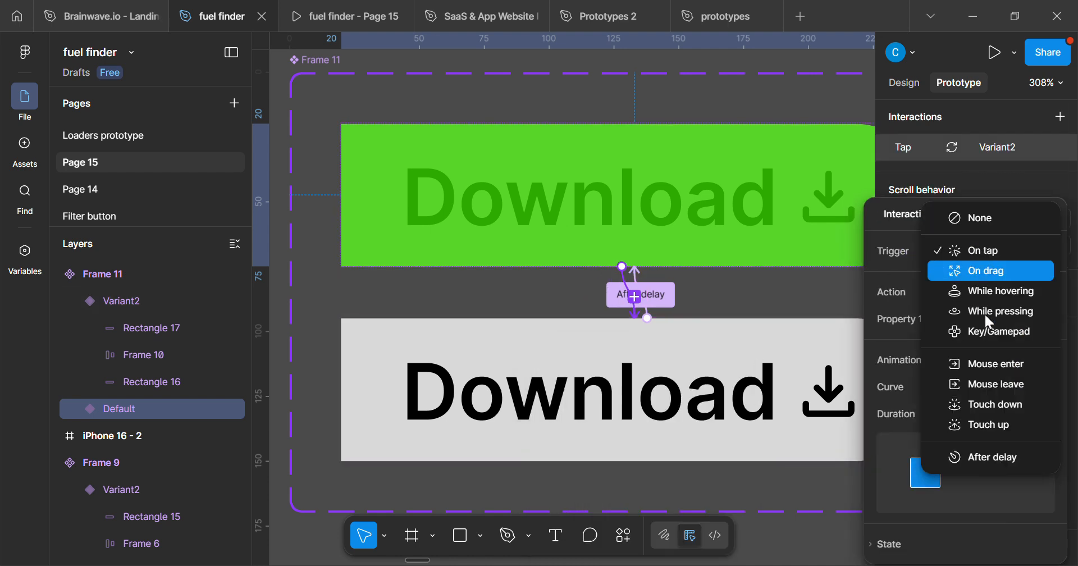
pyautogui.click(1011, 464)
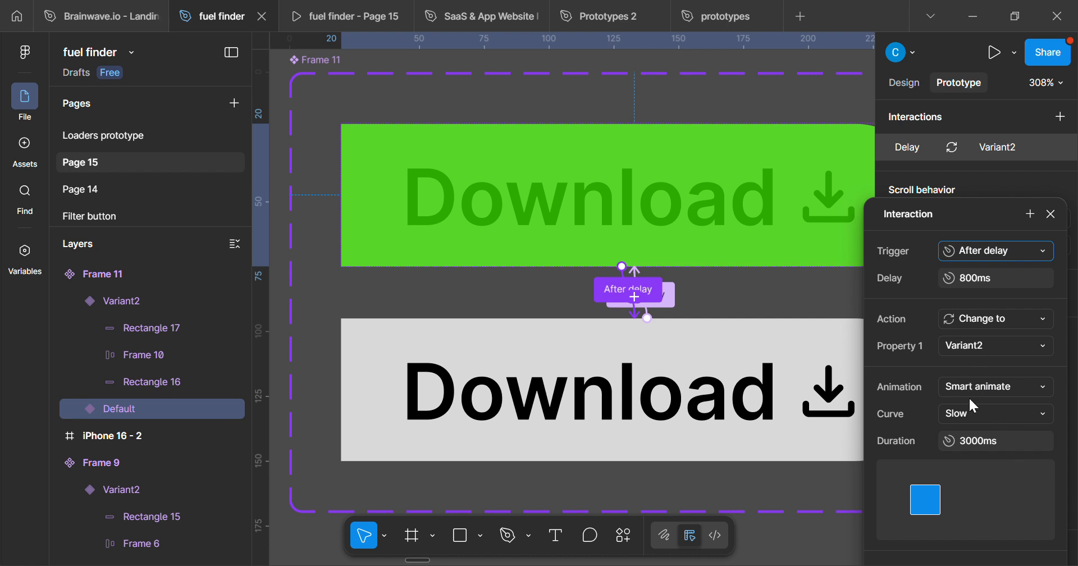
pyautogui.scroll(-5, 561, 377)
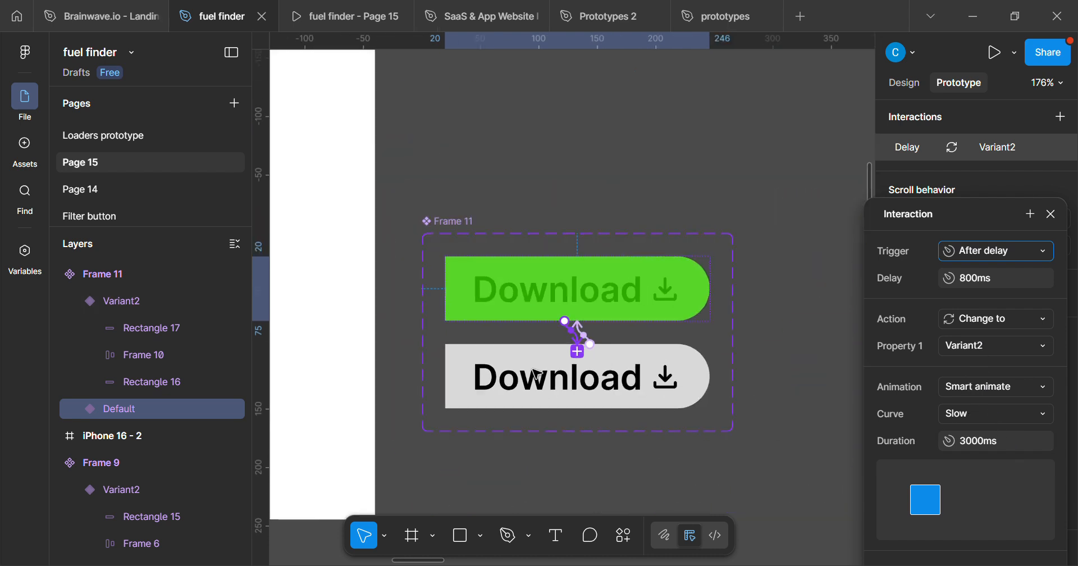
pyautogui.scroll(2, 572, 354)
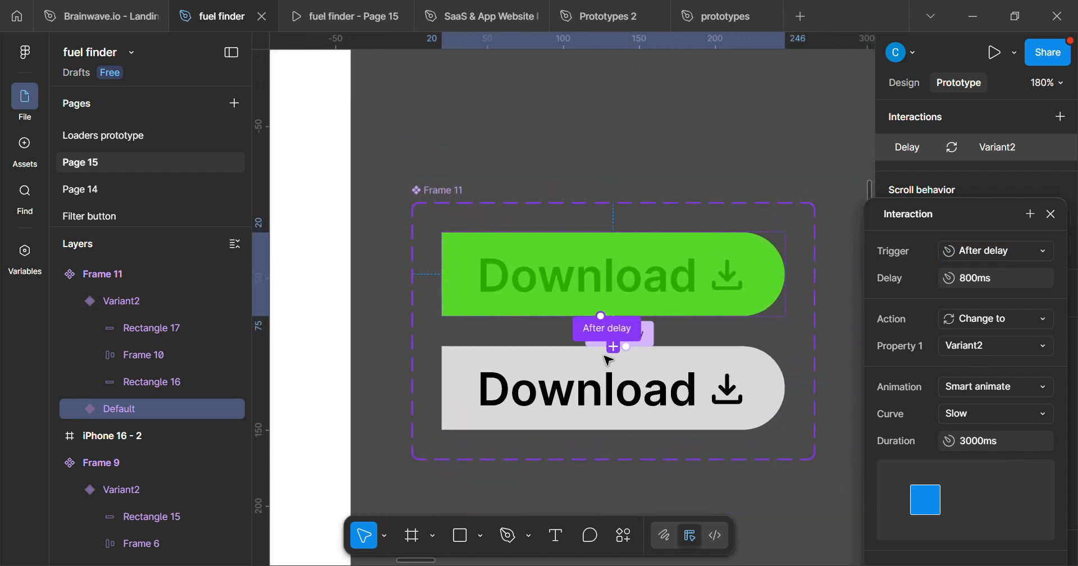
pyautogui.click(1019, 390)
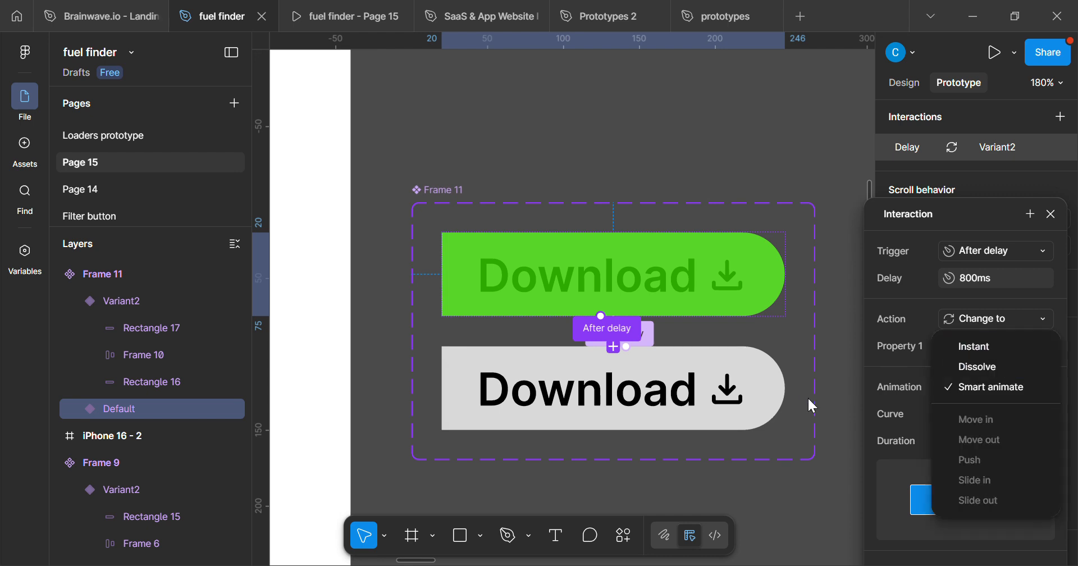
pyautogui.click(879, 388)
# Place an instance of the Default variant in the iPhone 16 - 2 frame at X 83, Y 712 and preview the prototype.
pyautogui.scroll(-2, 640, 345)
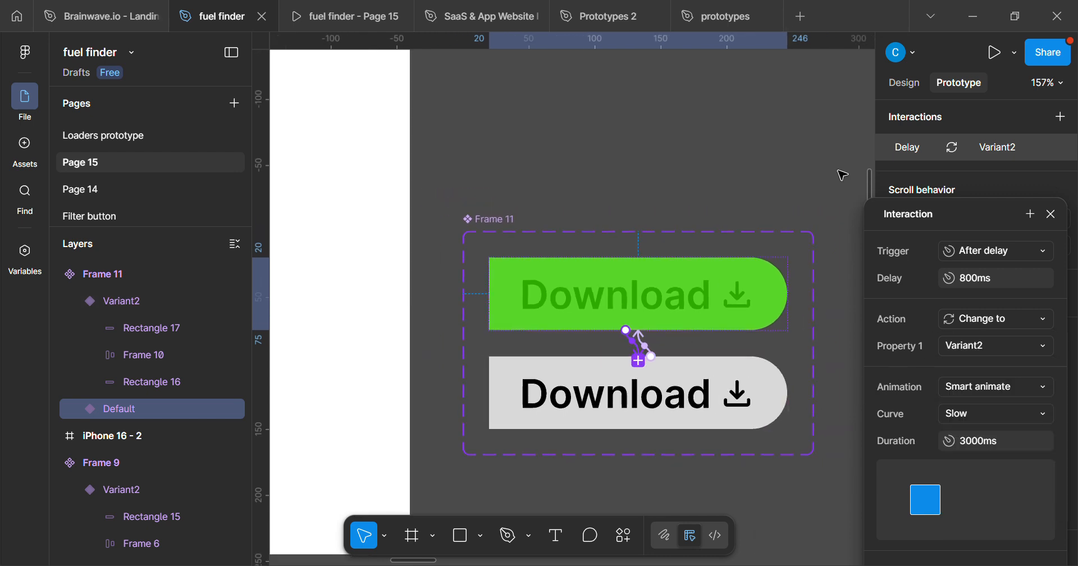
pyautogui.click(902, 87)
pyautogui.scroll(-3, 441, 368)
pyautogui.moveTo(538, 384); pyautogui.dragTo(702, 380)
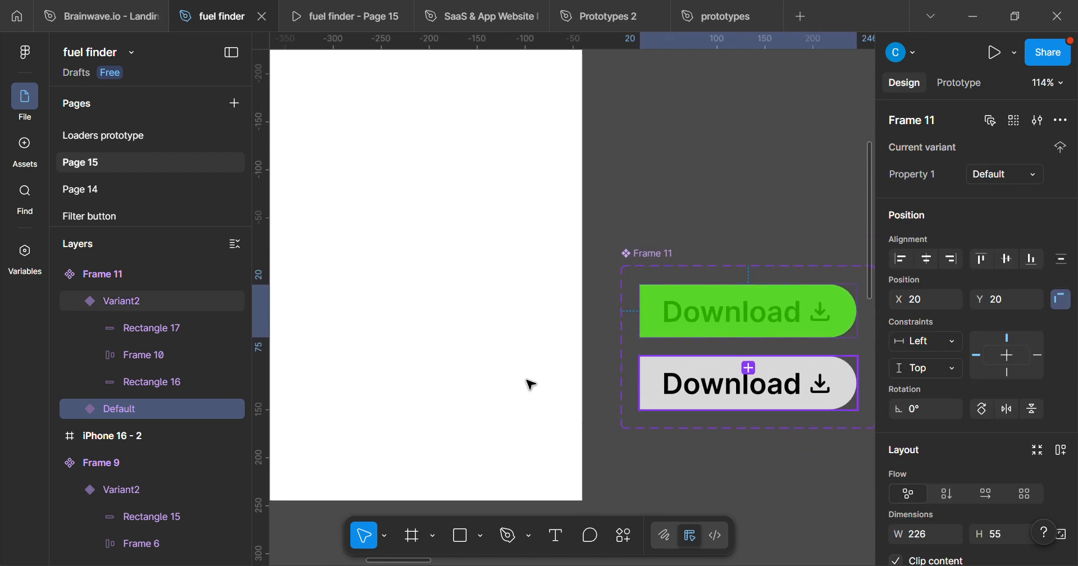
pyautogui.moveTo(666, 344); pyautogui.dragTo(712, 350)
pyautogui.scroll(-6, 726, 335)
pyautogui.moveTo(498, 409); pyautogui.dragTo(548, 443)
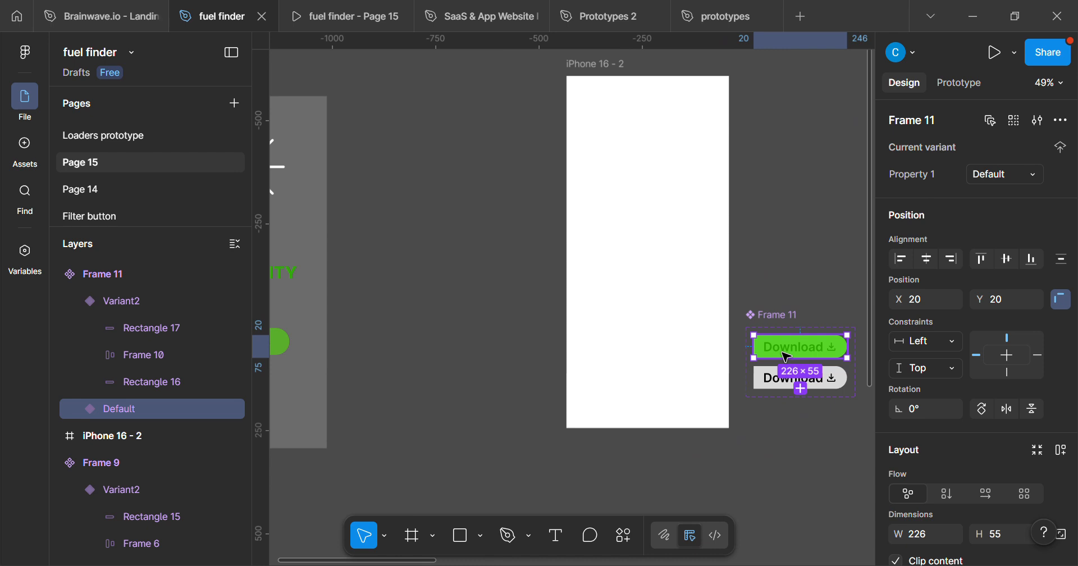
pyautogui.scroll(4, 786, 357)
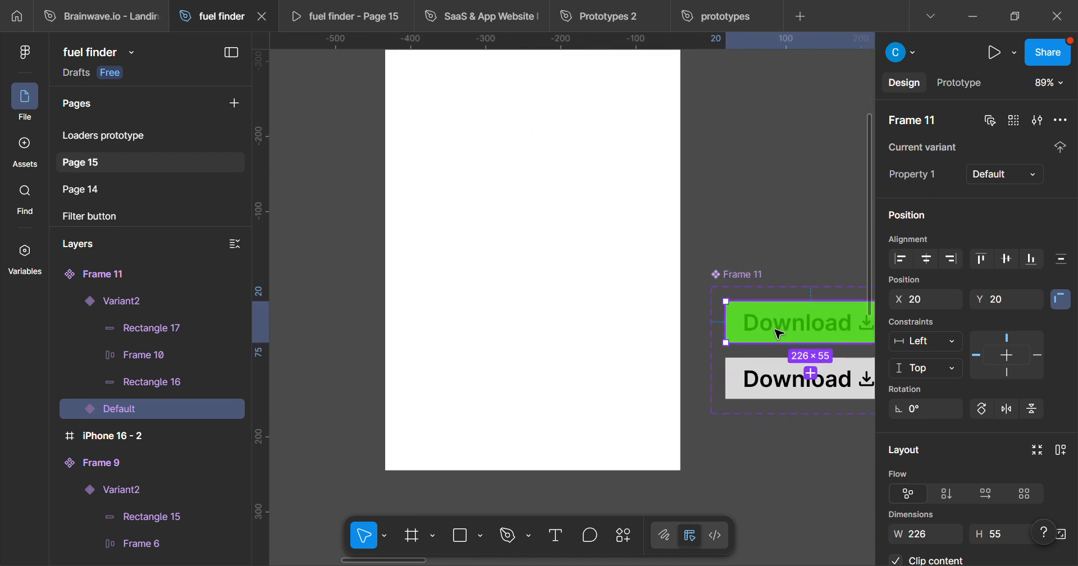
pyautogui.moveTo(785, 336); pyautogui.dragTo(504, 394)
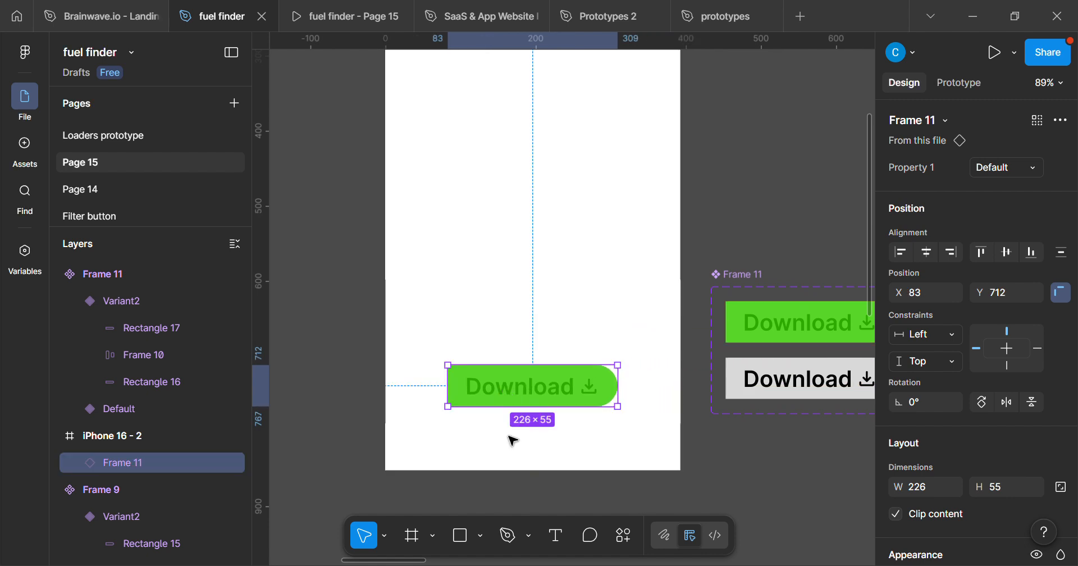
pyautogui.hotkey('shift', 'space')
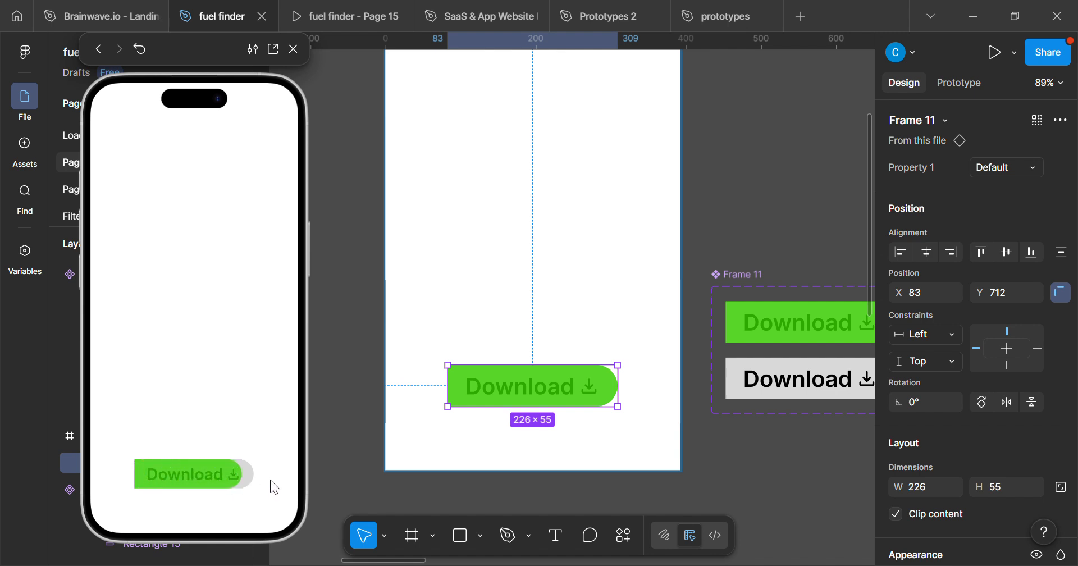
# Change the animation of the Default-to-Variant2 interaction to Instant and restart the preview.
pyautogui.moveTo(674, 328); pyautogui.dragTo(360, 336)
pyautogui.scroll(3, 413, 393)
pyautogui.moveTo(480, 386); pyautogui.dragTo(525, 399)
pyautogui.click(960, 83)
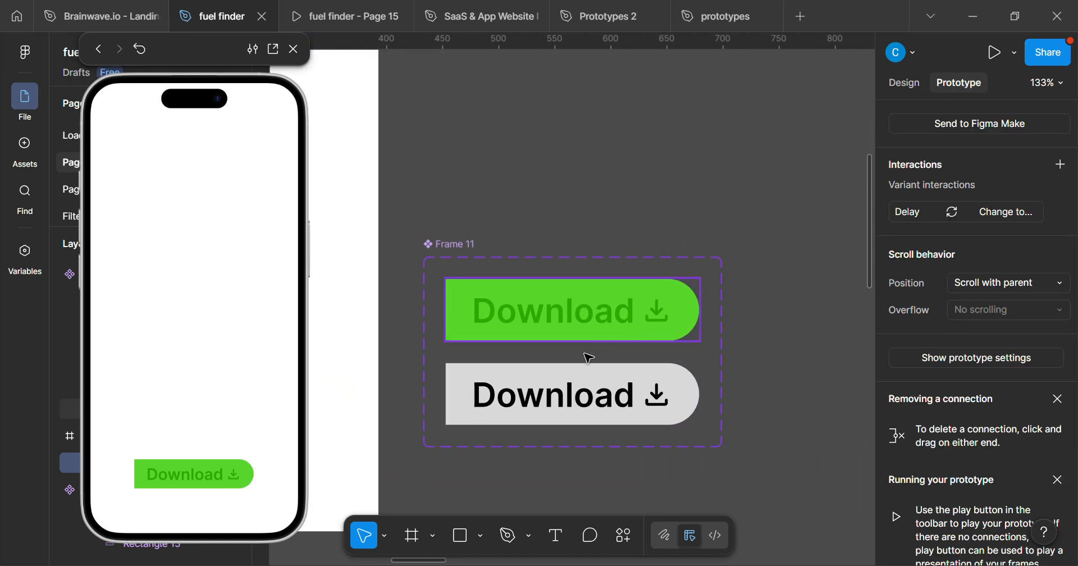
pyautogui.scroll(2, 565, 447)
pyautogui.scroll(4, 565, 446)
pyautogui.scroll(-2, 570, 265)
pyautogui.click(571, 223)
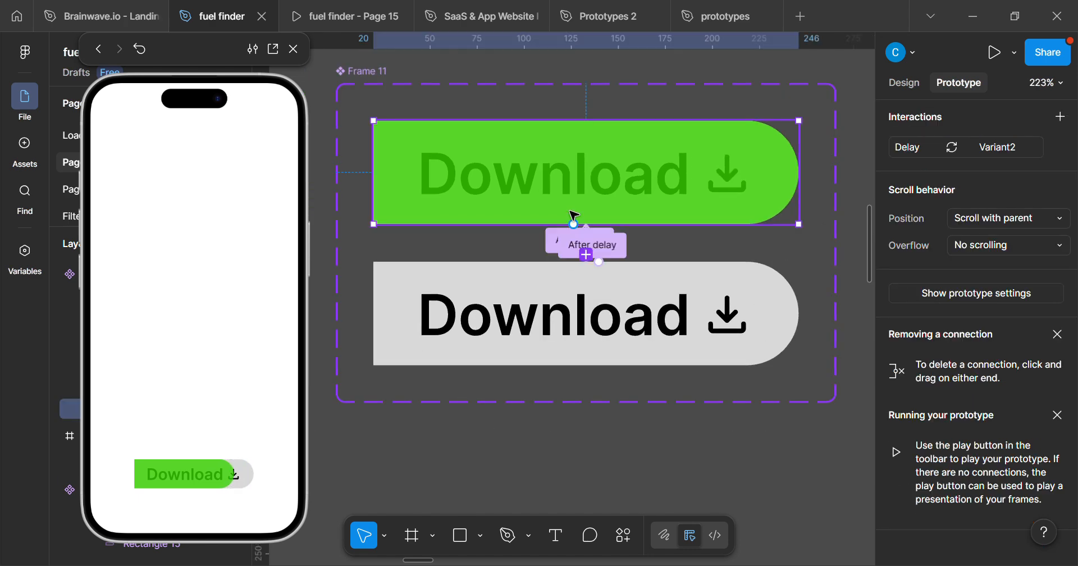
pyautogui.scroll(5, 570, 249)
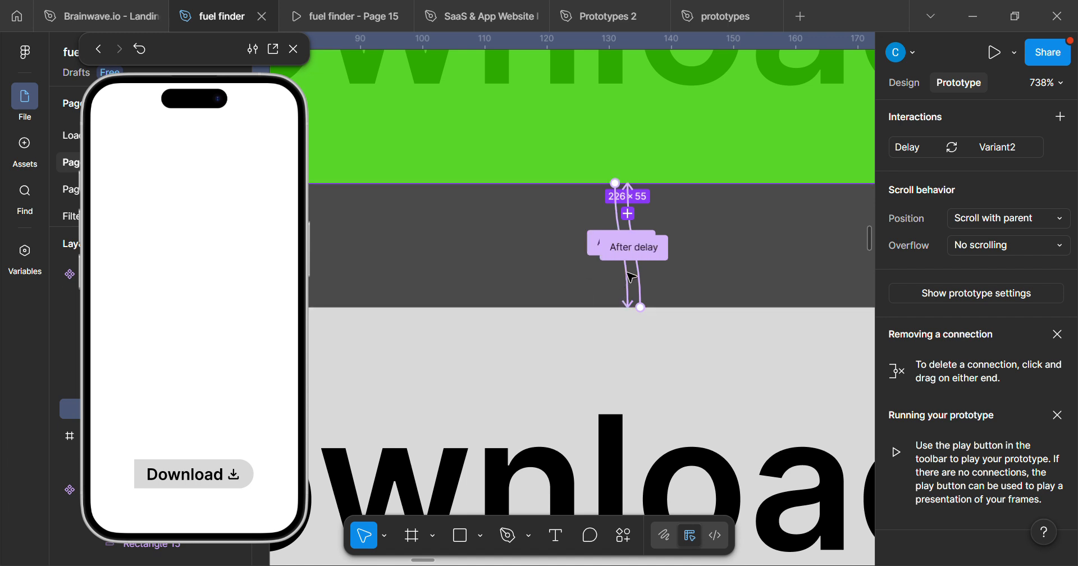
pyautogui.click(615, 244)
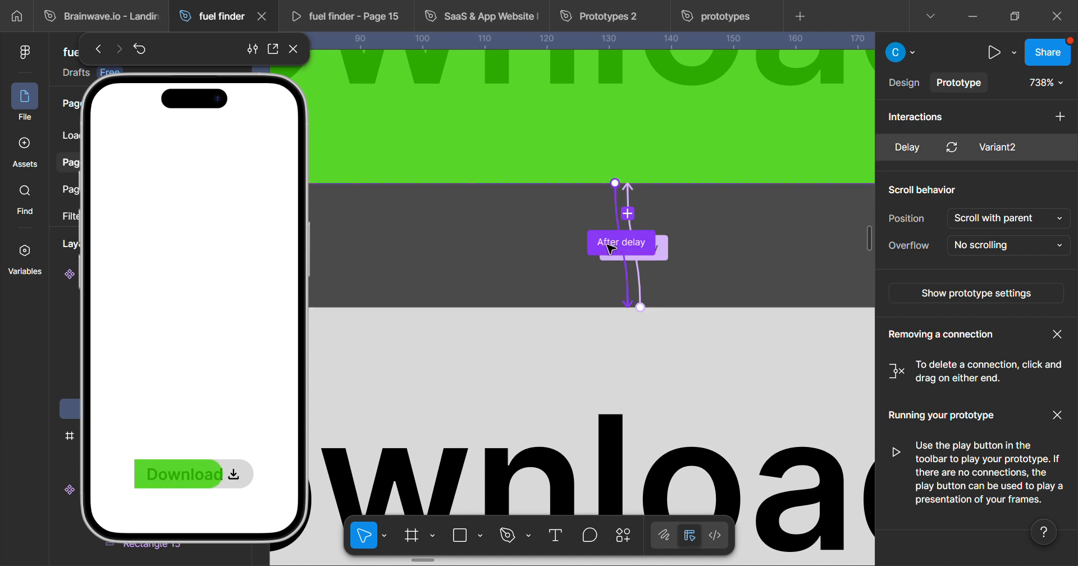
pyautogui.moveTo(603, 296); pyautogui.dragTo(911, 171)
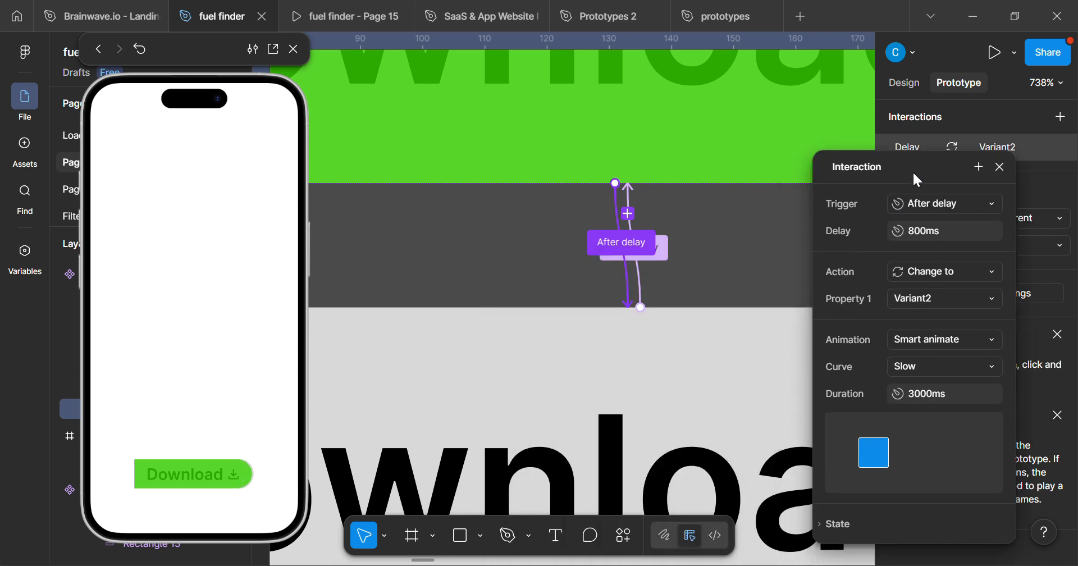
pyautogui.click(951, 334)
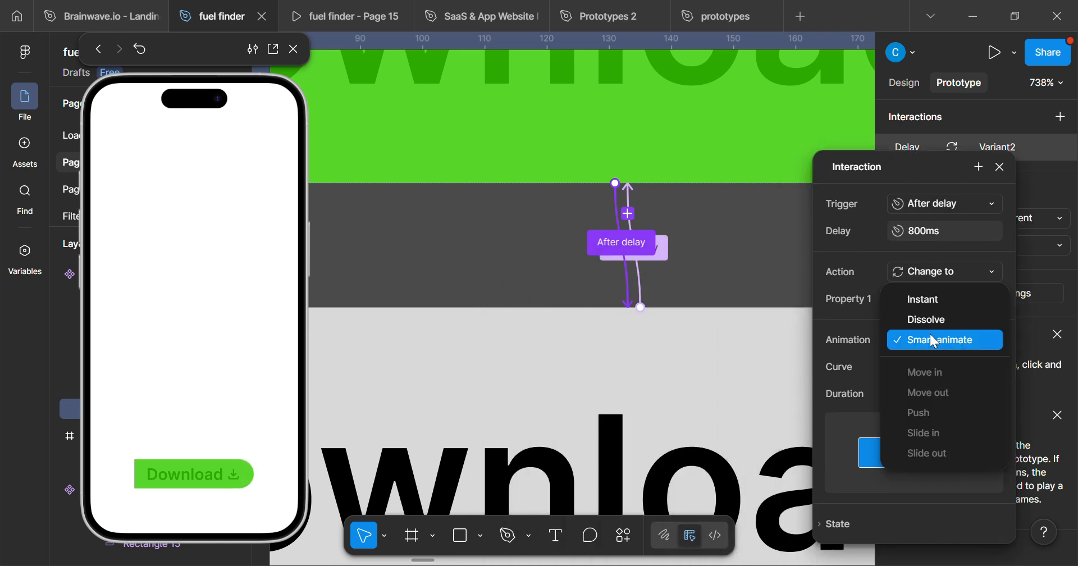
pyautogui.click(920, 301)
pyautogui.click(139, 49)
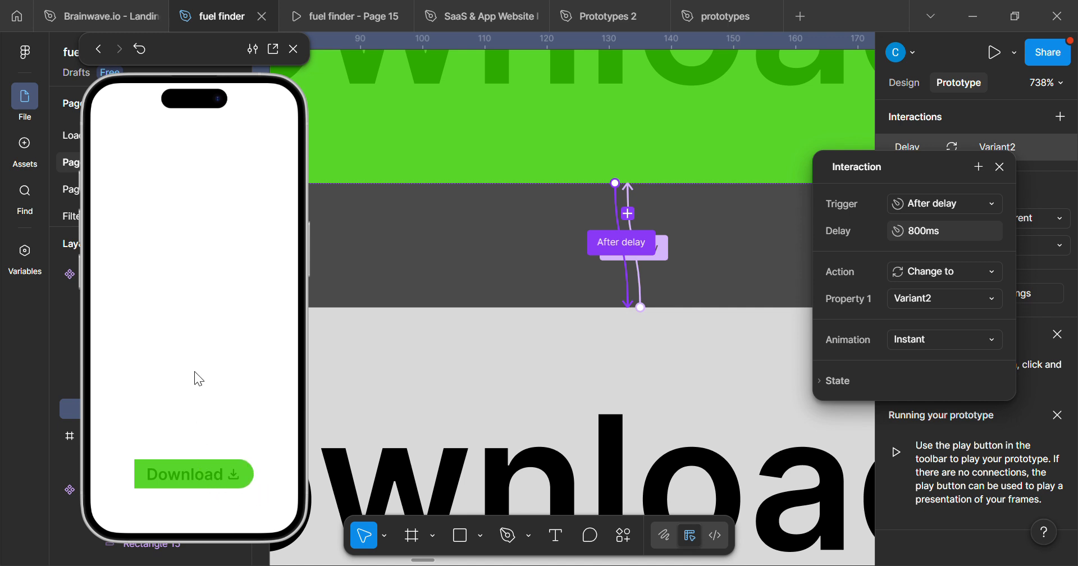
# Set the delay of the Default-to-Variant2 interaction to 300 ms and restart the preview.
pyautogui.click(923, 231)
pyautogui.write('300')
pyautogui.press('Return')
pyautogui.click(141, 50)
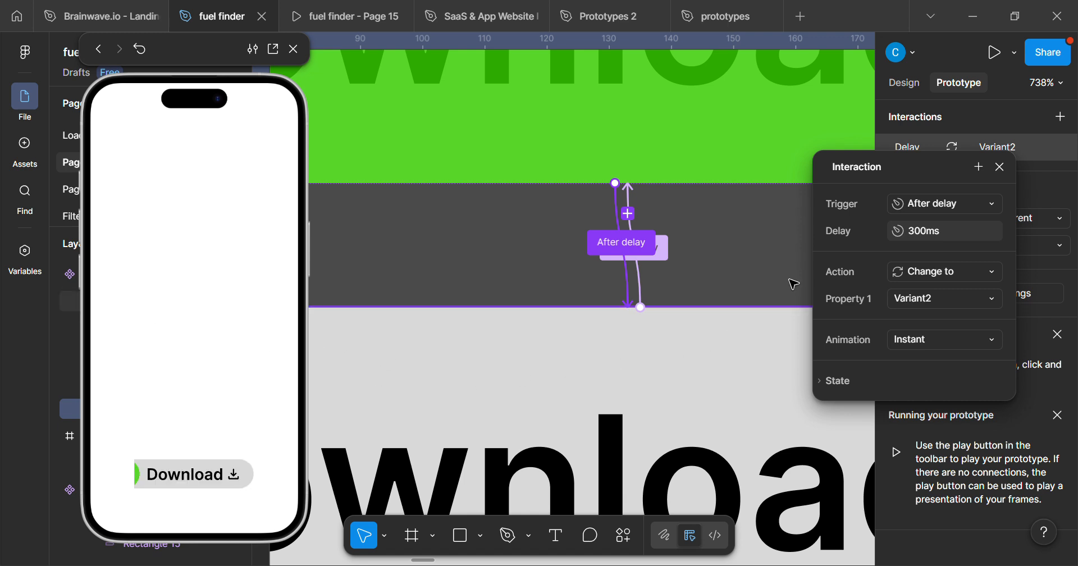
# Examine the looping green overlay in the preview alongside the two variants and the placed button.
pyautogui.hotkey('shift', '2')
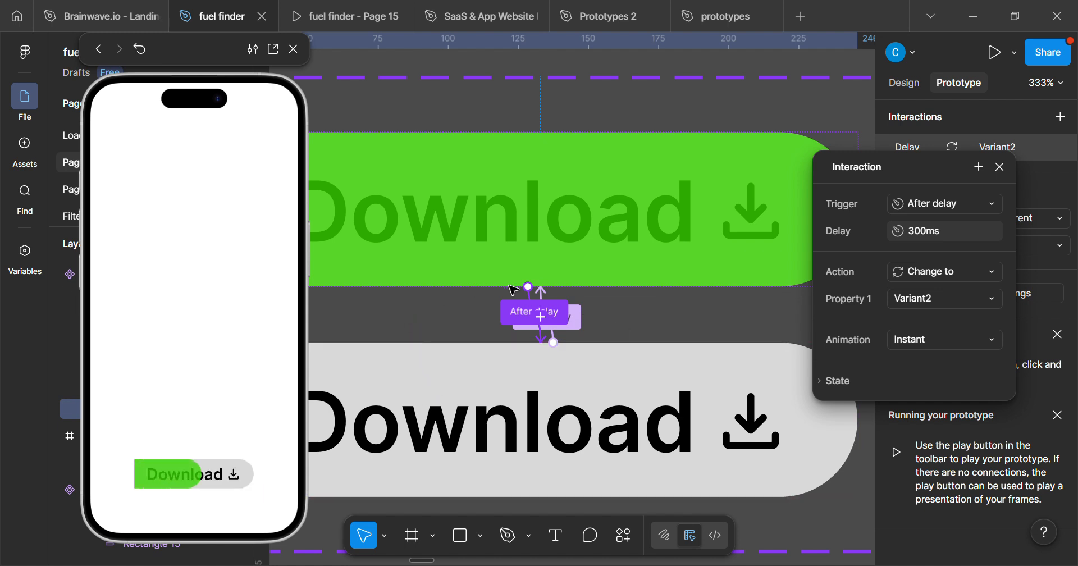
pyautogui.scroll(-2, 430, 428)
pyautogui.moveTo(456, 438); pyautogui.dragTo(499, 427)
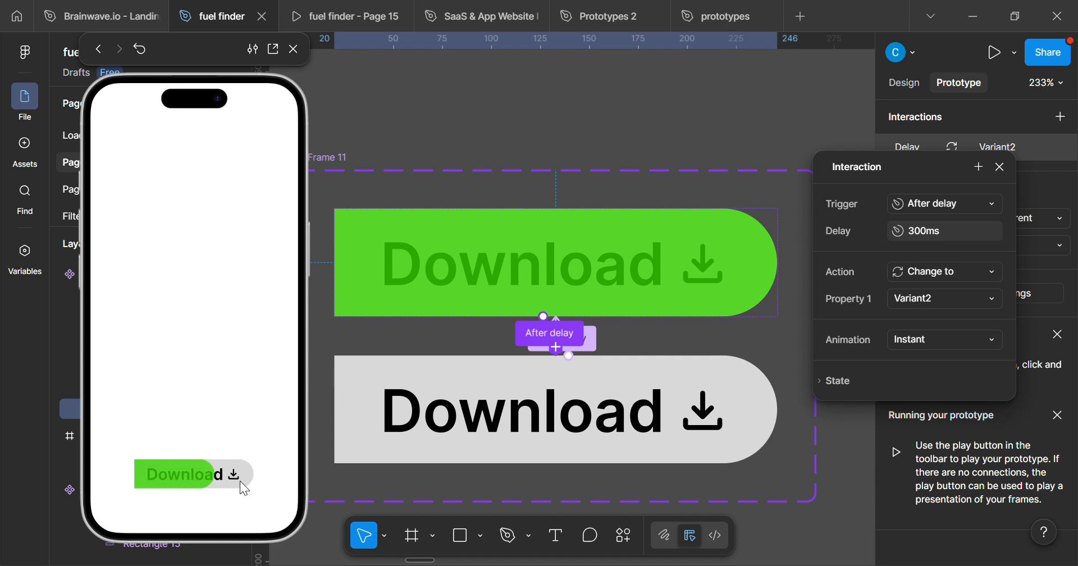
pyautogui.scroll(-3, 614, 279)
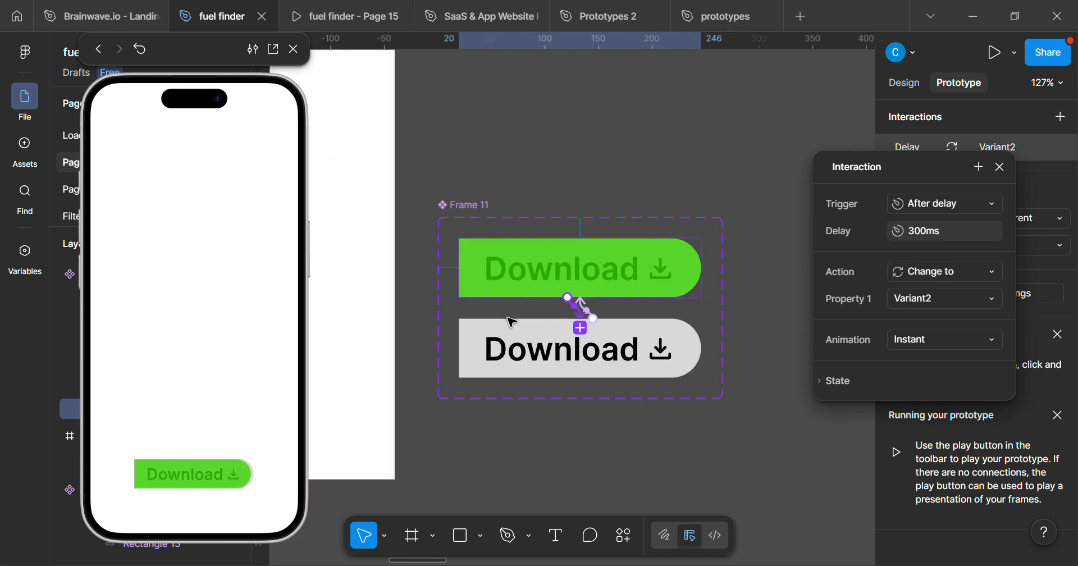
pyautogui.moveTo(510, 322); pyautogui.dragTo(628, 362)
pyautogui.scroll(-3, 614, 338)
pyautogui.moveTo(461, 309); pyautogui.dragTo(528, 393)
pyautogui.moveTo(490, 484); pyautogui.dragTo(507, 439)
pyautogui.scroll(2, 488, 446)
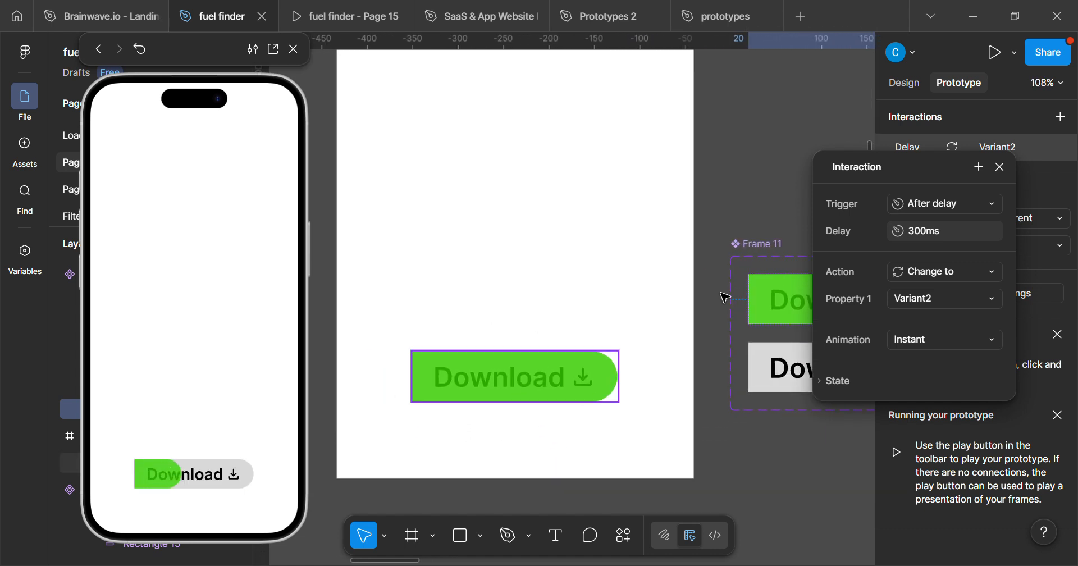
# Close the interaction settings and select the Download button instance in the iPhone 16 - 2 frame.
pyautogui.click(1000, 167)
pyautogui.scroll(-2, 534, 329)
pyautogui.scroll(-3, 549, 344)
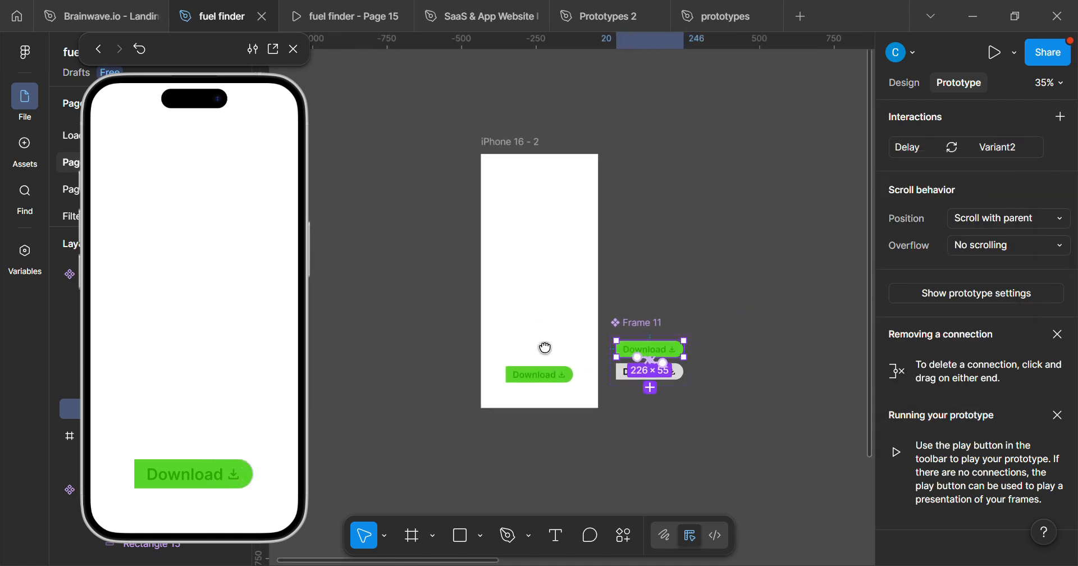
pyautogui.scroll(2, 501, 413)
pyautogui.scroll(4, 550, 389)
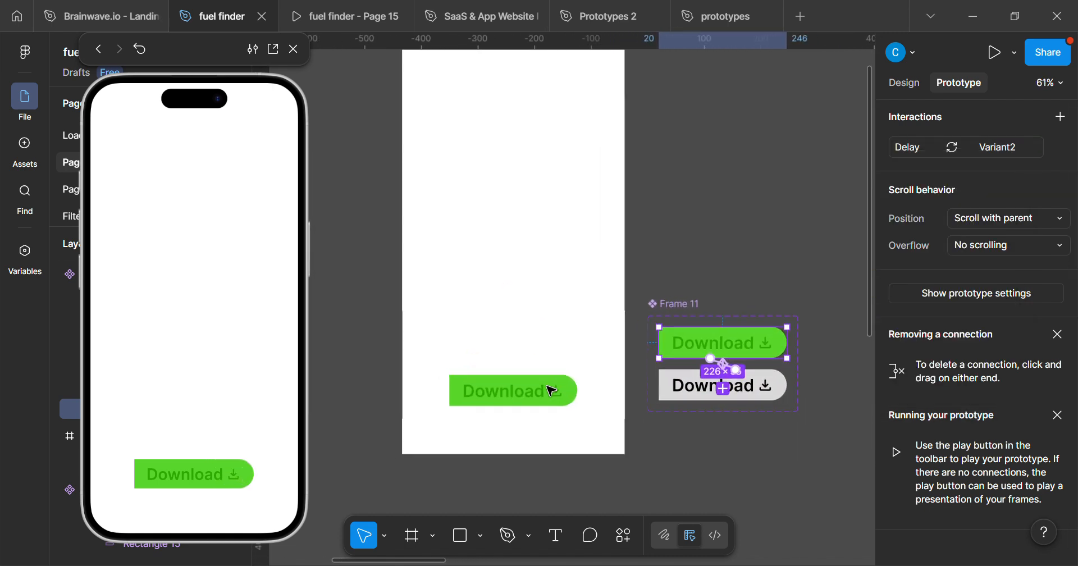
pyautogui.click(542, 404)
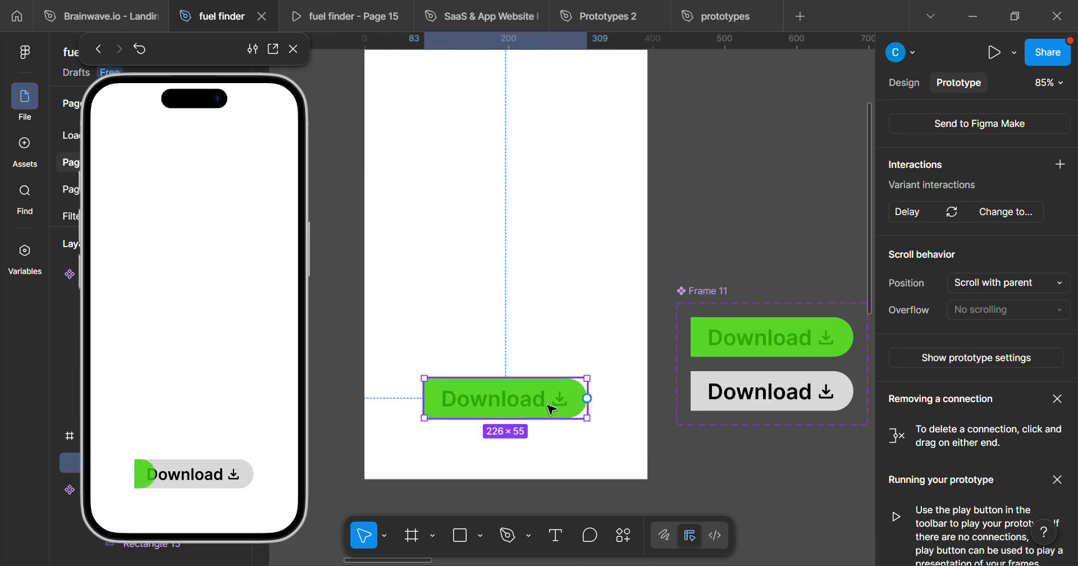